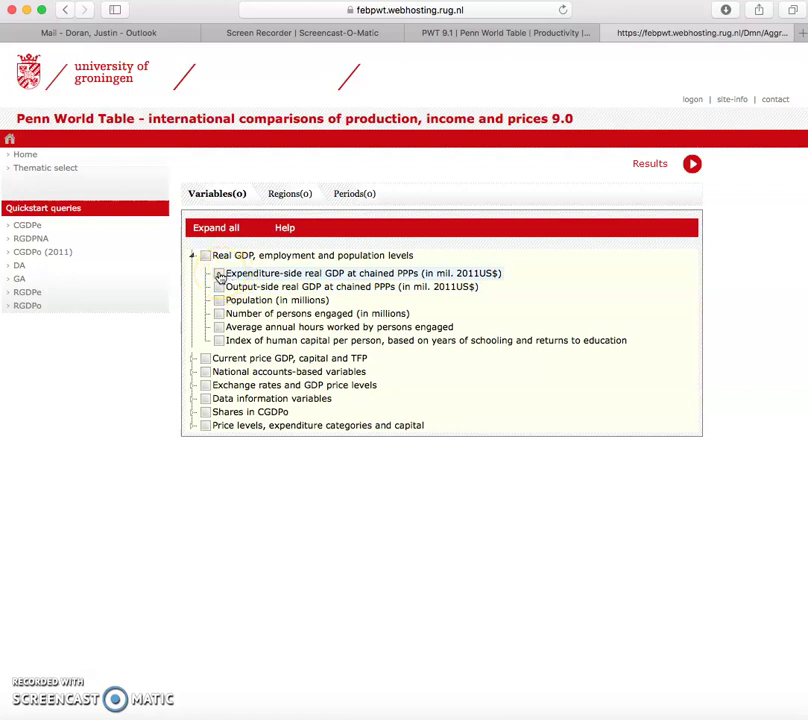
- Tick Expenditure-side real GDP at chained PPPs and Number of persons engaged under Real GDP, employment and population levels
{"action": "left_click", "coordinate": [219, 274]}
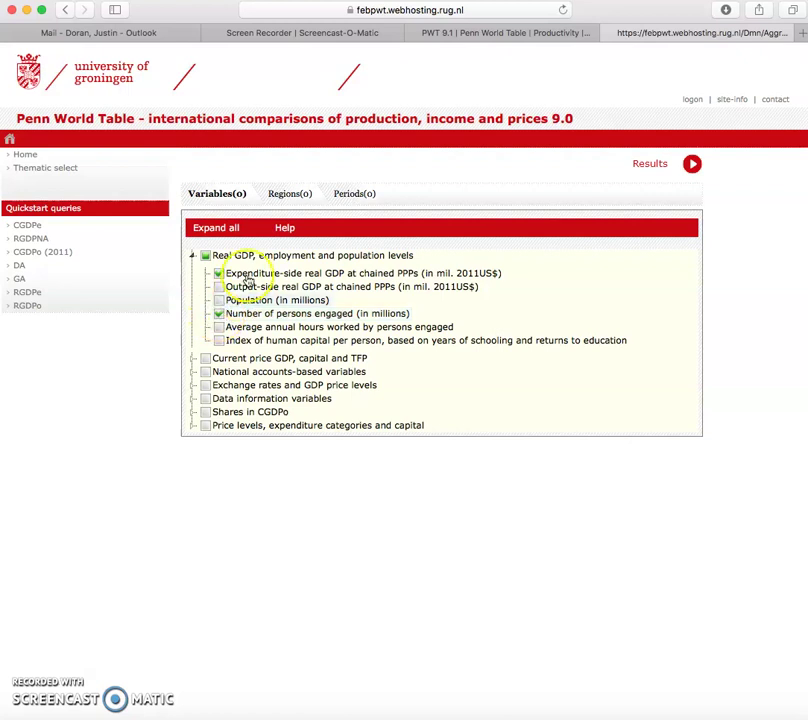
- Select Austria, Denmark, Finland, France, Germany, Ireland and Italy under Europe in Regions
{"action": "left_click", "coordinate": [285, 198]}
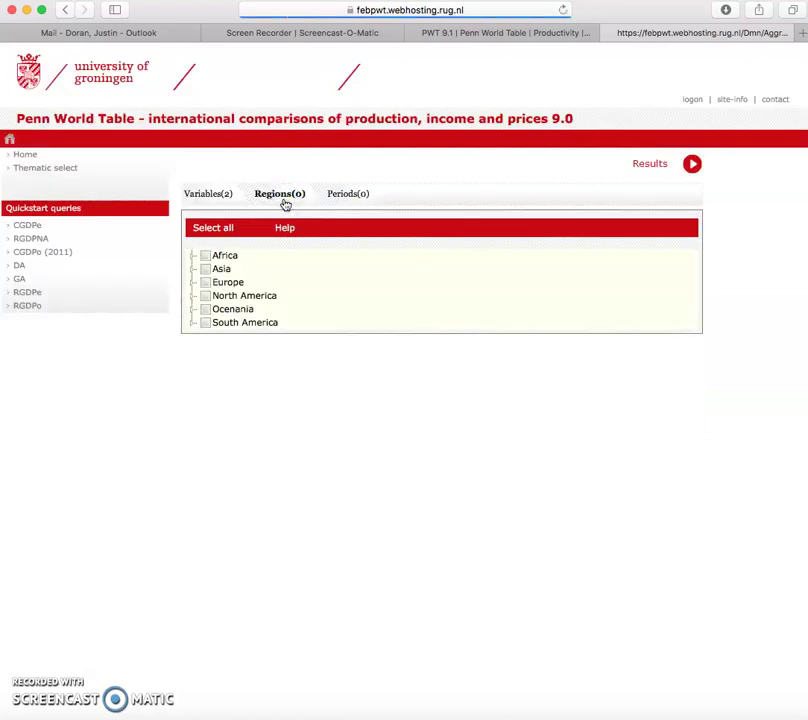
{"action": "left_click", "coordinate": [193, 285]}
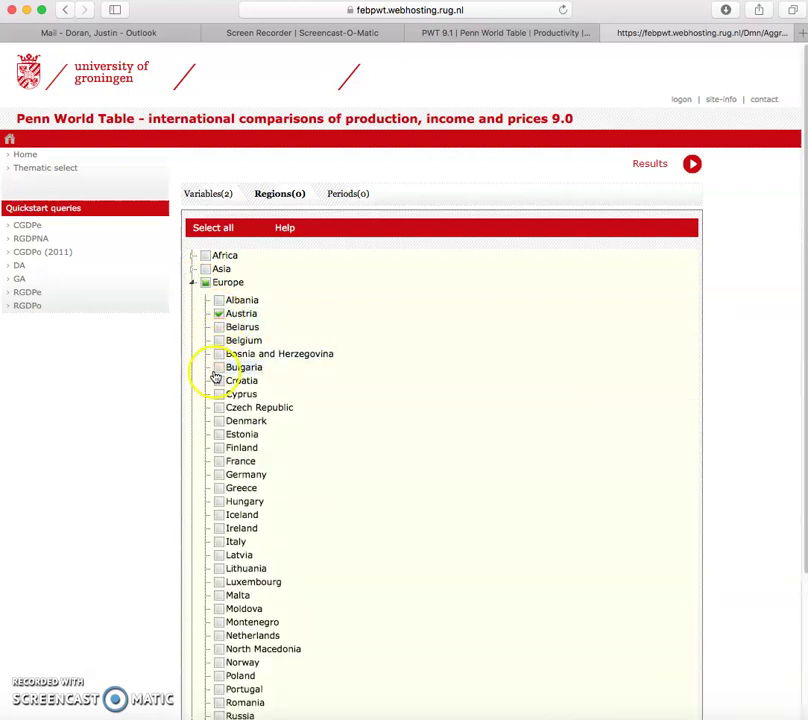
{"action": "left_click", "coordinate": [219, 421]}
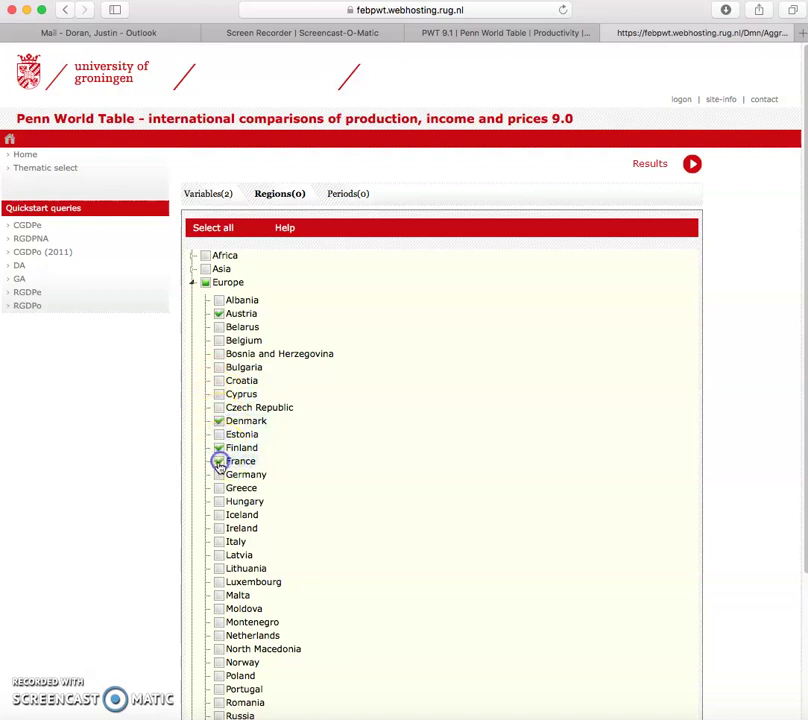
{"action": "left_click", "coordinate": [219, 475]}
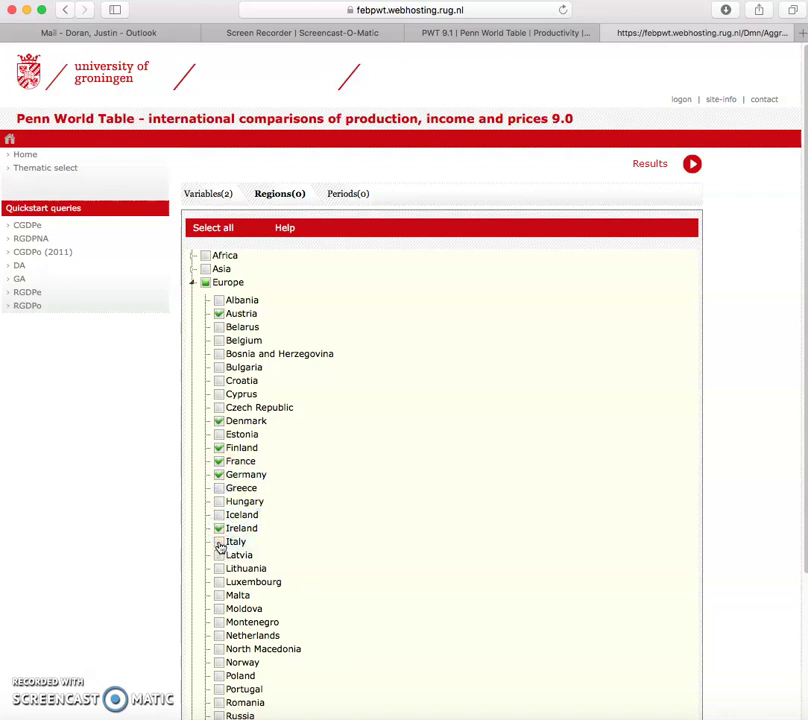
- Include every period from 1950 to 2017 and generate the results table
{"action": "left_click", "coordinate": [336, 197]}
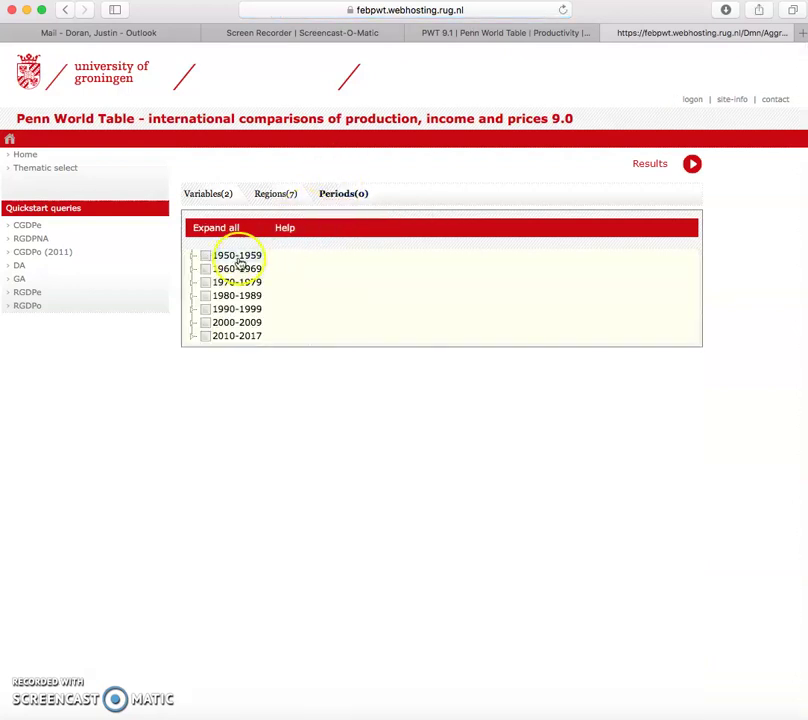
{"action": "left_click", "coordinate": [206, 337]}
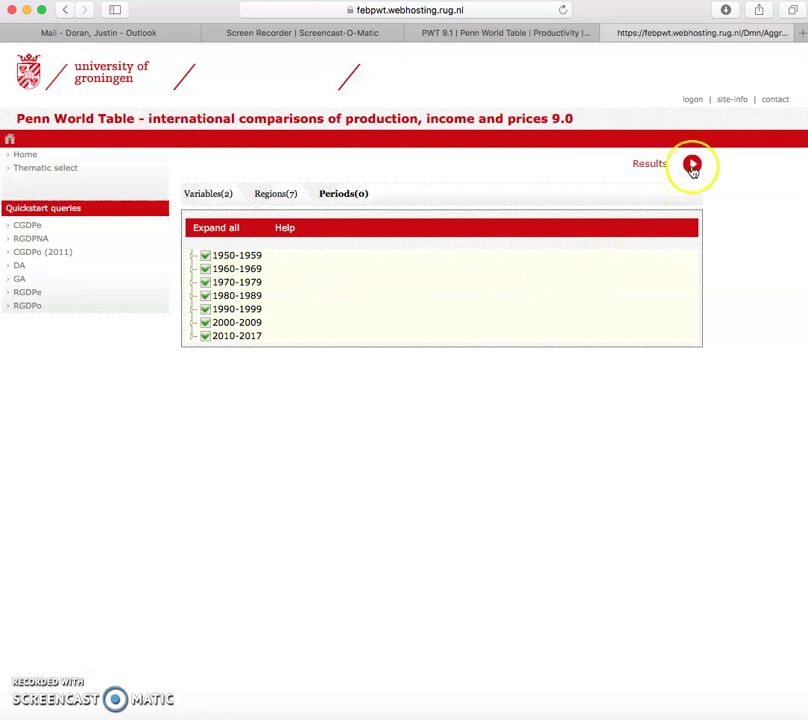
{"action": "left_click", "coordinate": [692, 166]}
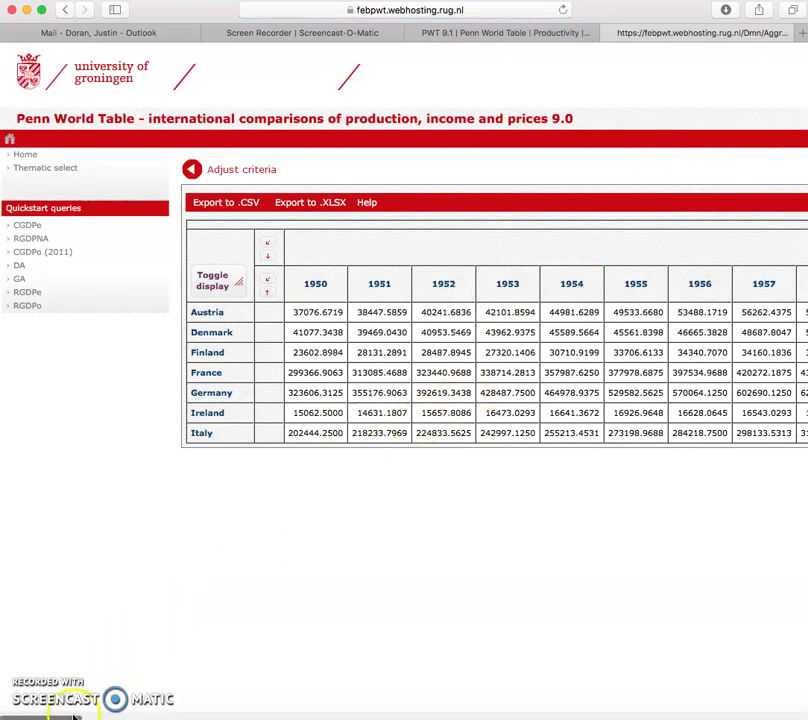
- Select and copy the whole results table of yearly figures for the seven countries
{"action": "left_click_drag", "start_coordinate": [72, 716], "coordinate": [90, 715]}
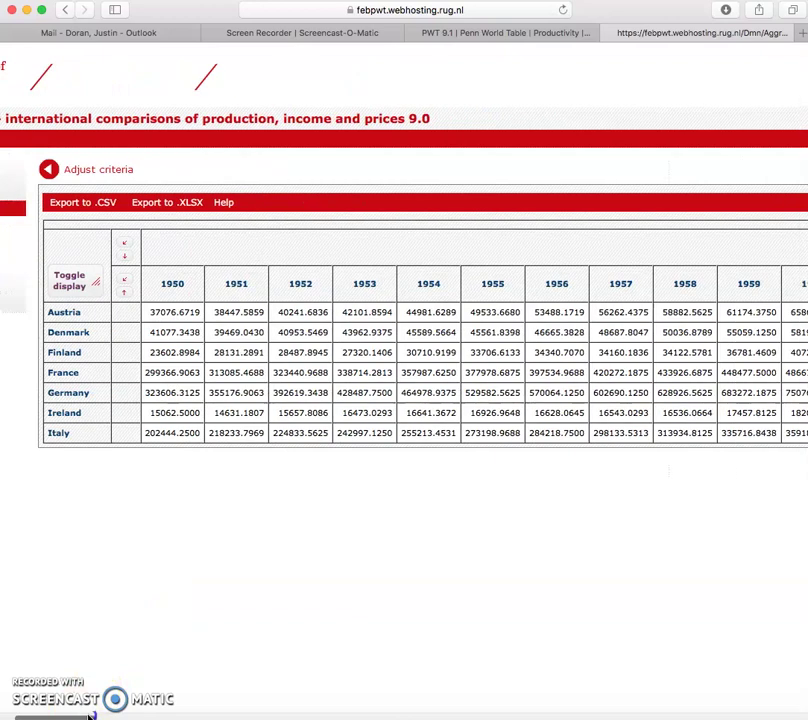
{"action": "left_click_drag", "start_coordinate": [90, 715], "coordinate": [40, 714]}
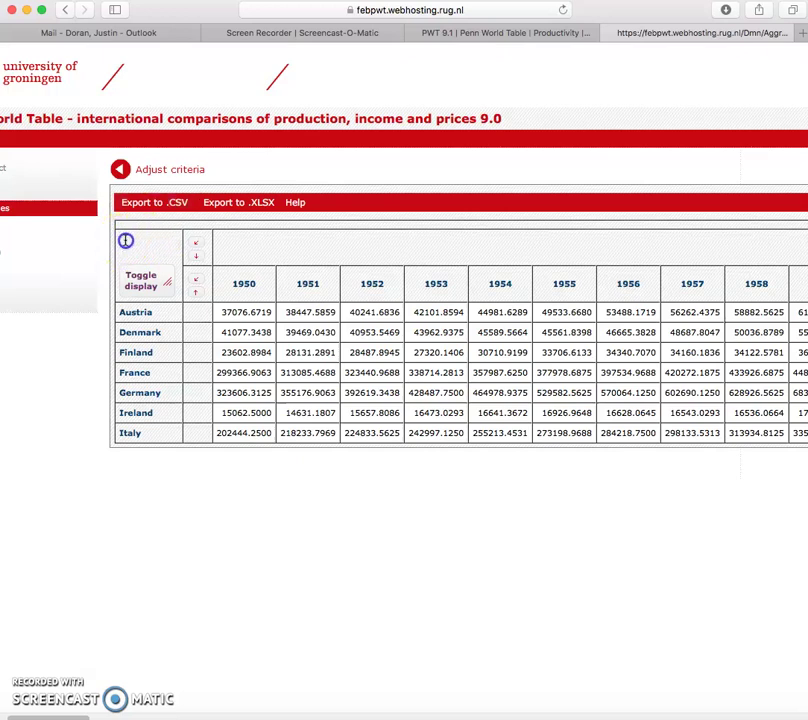
{"action": "left_click_drag", "start_coordinate": [166, 267], "coordinate": [237, 461]}
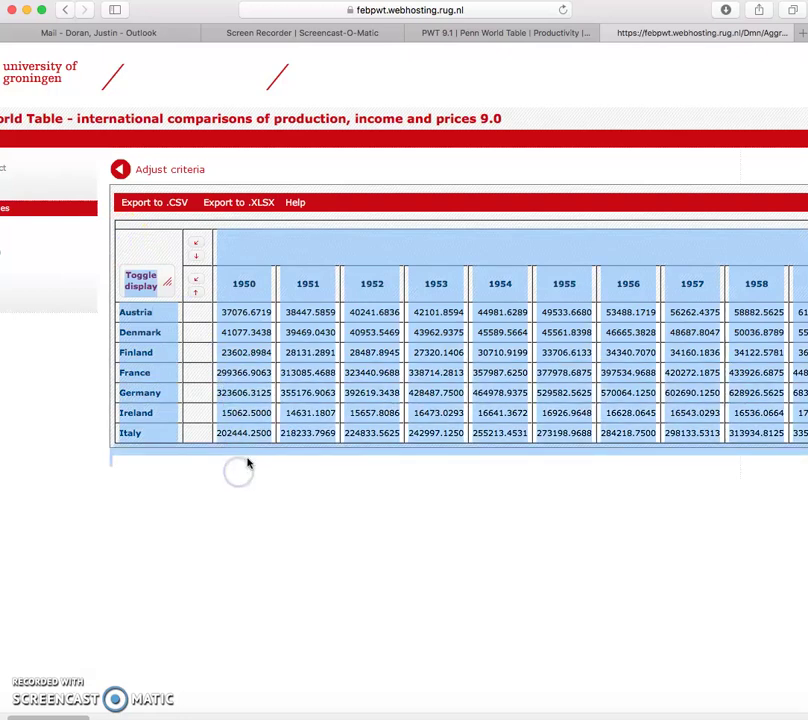
{"action": "mouse_move", "coordinate": [166, 321]}
{"action": "left_mouse_down"}
{"action": "mouse_move", "coordinate": [139, 249]}
{"action": "mouse_move", "coordinate": [199, 421]}
{"action": "left_mouse_up"}
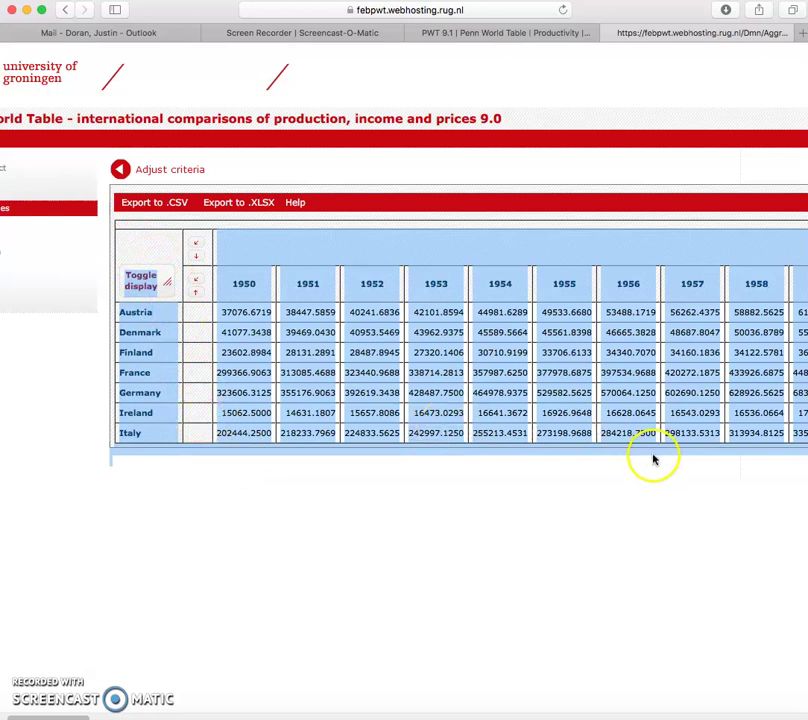
- Paste the copied results table into Book2 at A1
{"action": "key", "text": "super+Tab"}
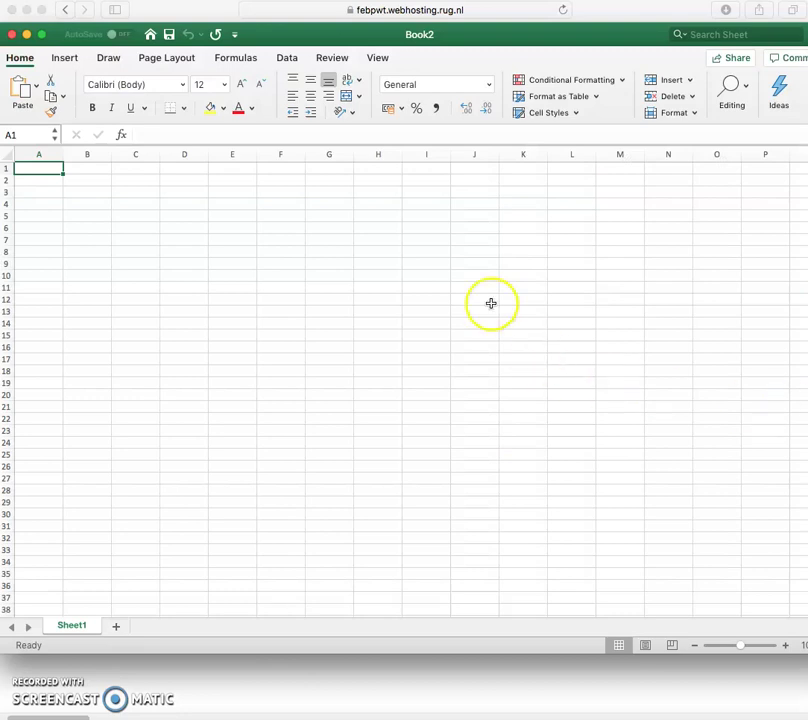
{"action": "key", "text": "super+v"}
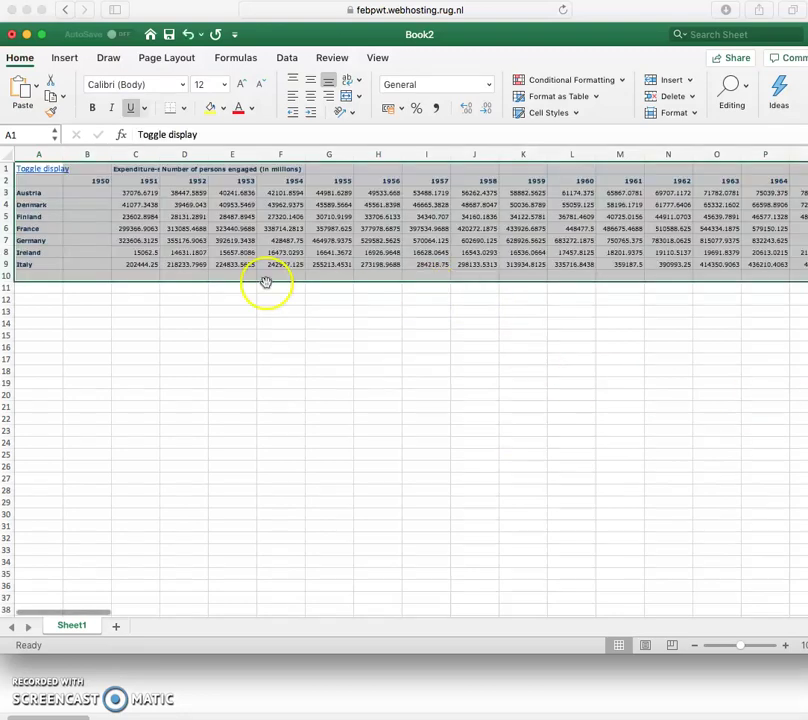
{"action": "left_click", "coordinate": [137, 216]}
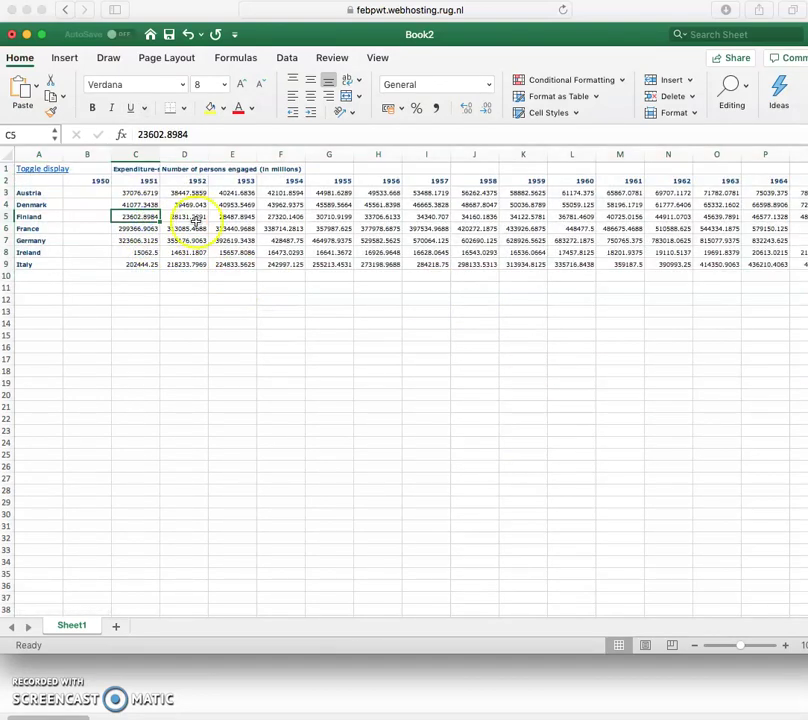
- Delete blank cells B3:B9, shifting cells left so values sit under their years
{"action": "left_click", "coordinate": [82, 192]}
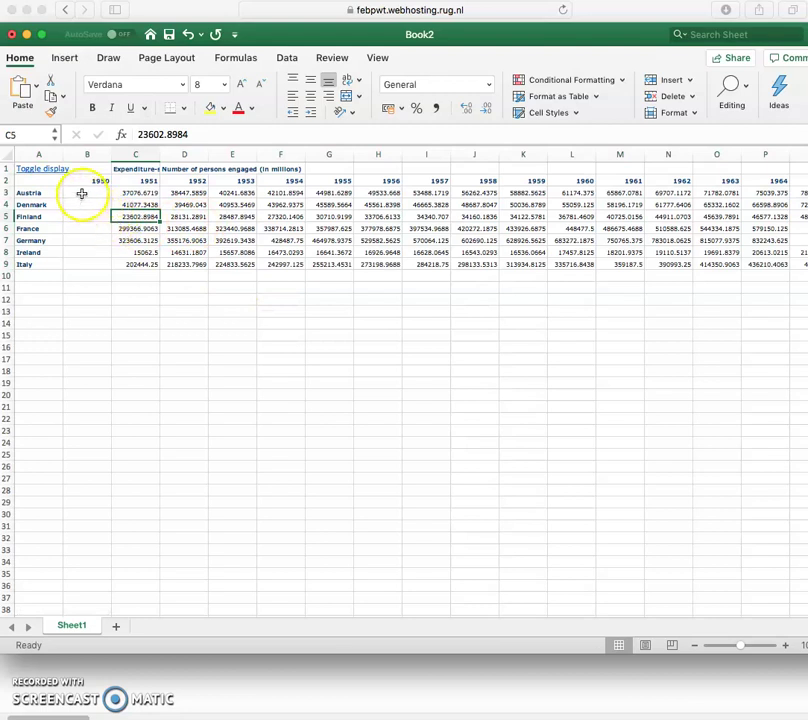
{"action": "left_click_drag", "start_coordinate": [82, 197], "coordinate": [79, 262]}
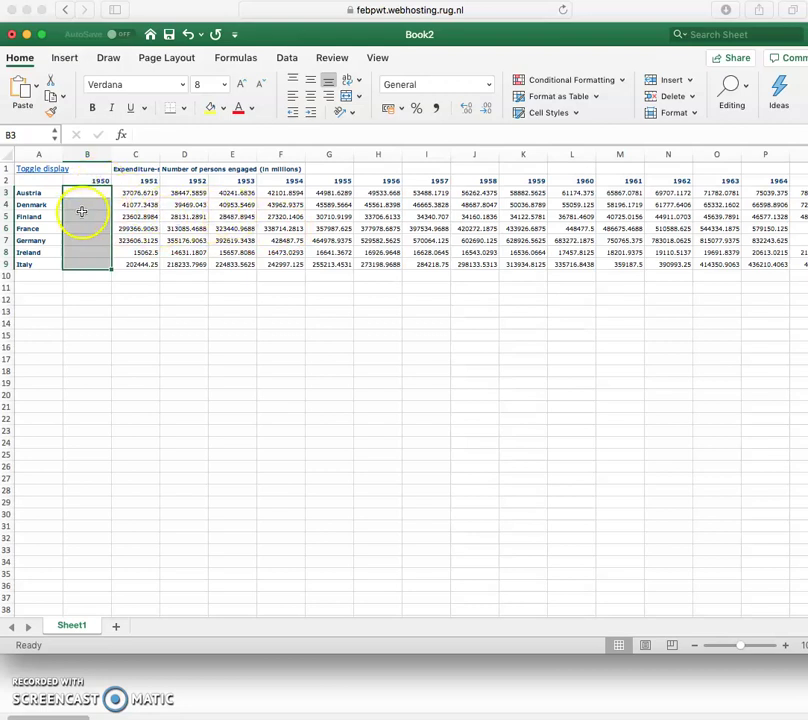
{"action": "right_click", "coordinate": [82, 211]}
{"action": "left_click", "coordinate": [114, 334]}
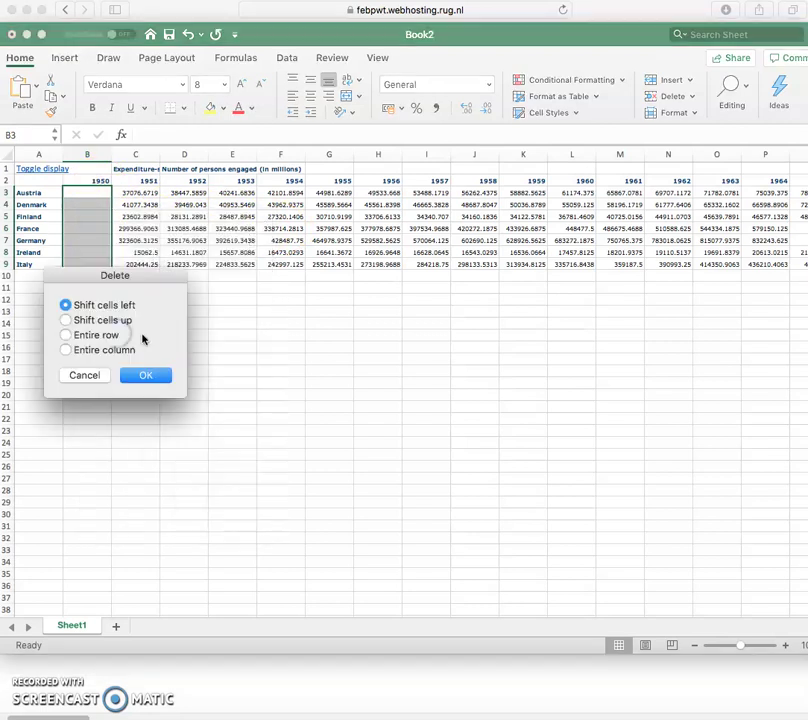
{"action": "left_click", "coordinate": [147, 377]}
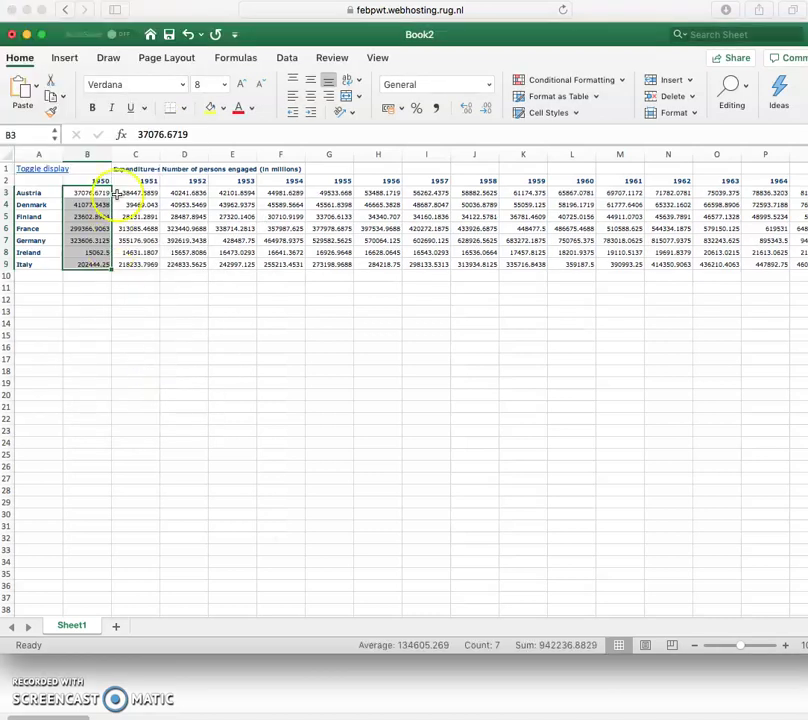
{"action": "left_click", "coordinate": [101, 183]}
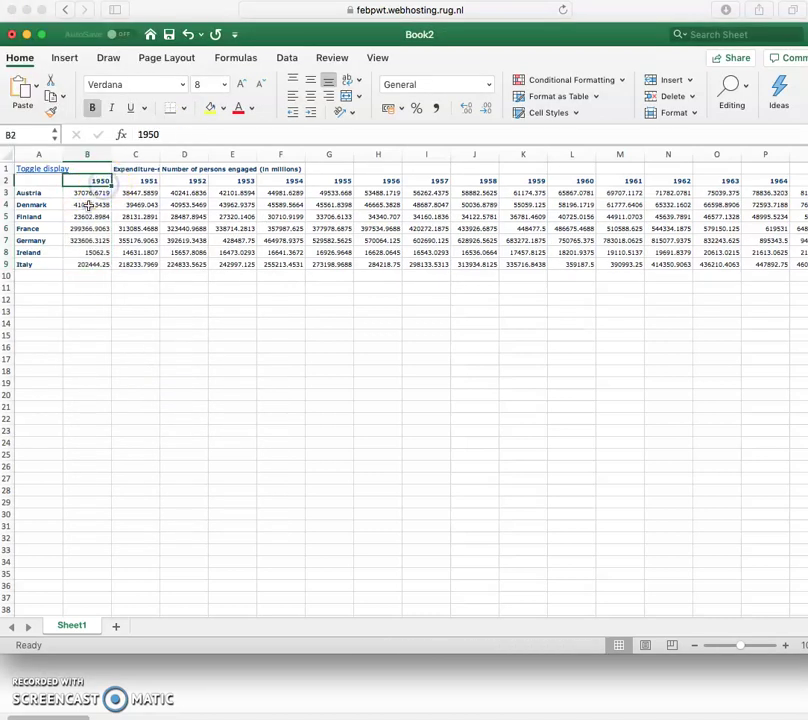
{"action": "scroll", "coordinate": [127, 197], "scroll_direction": "right", "scroll_amount": 15}
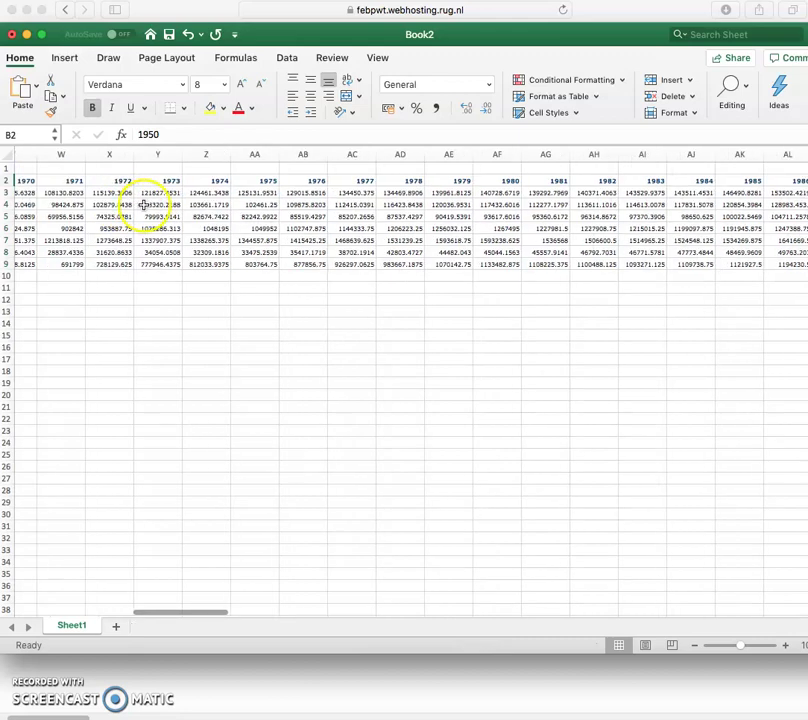
{"action": "scroll", "coordinate": [145, 204], "scroll_direction": "right", "scroll_amount": 12}
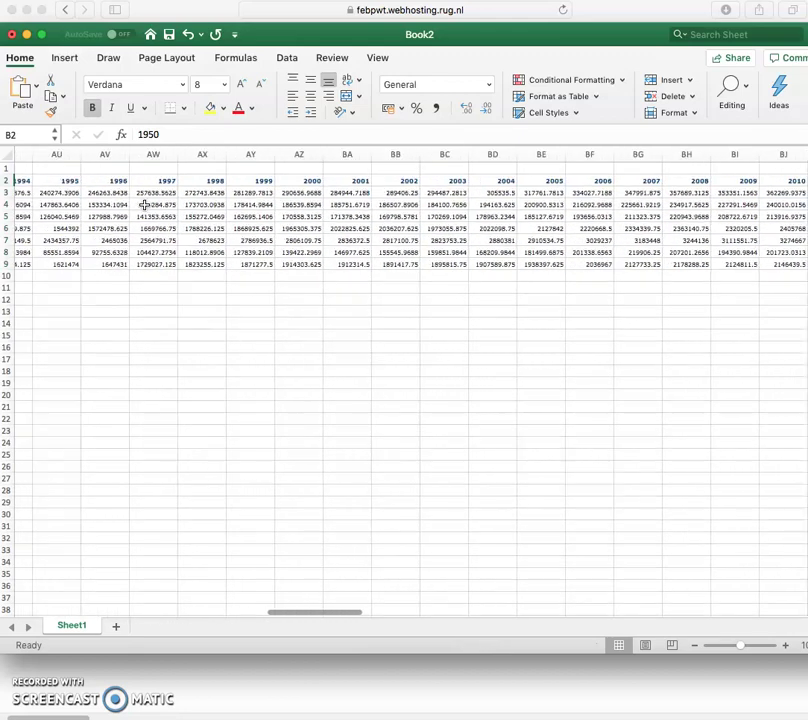
{"action": "scroll", "coordinate": [145, 204], "scroll_direction": "right", "scroll_amount": 6}
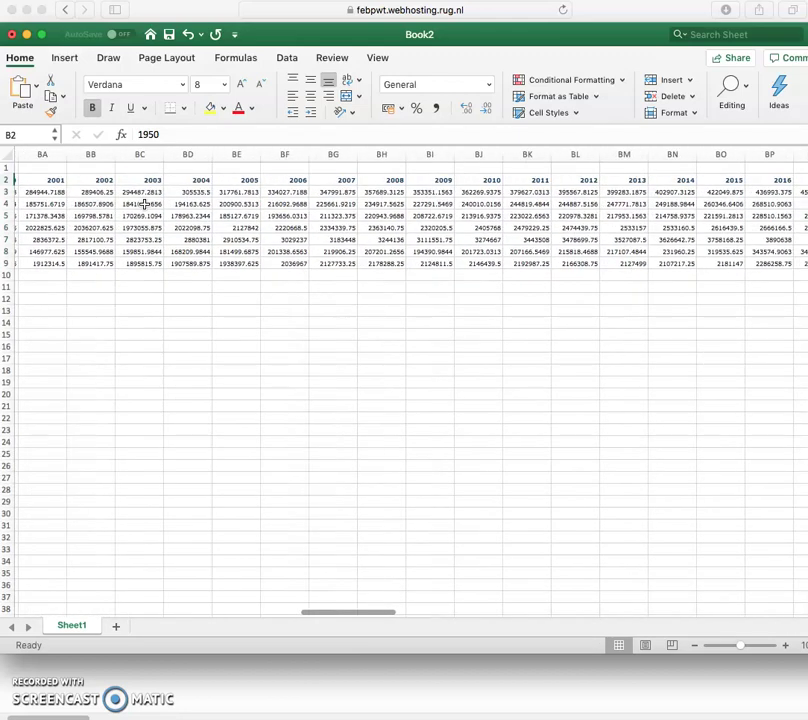
{"action": "scroll", "coordinate": [709, 193], "scroll_direction": "right", "scroll_amount": 1}
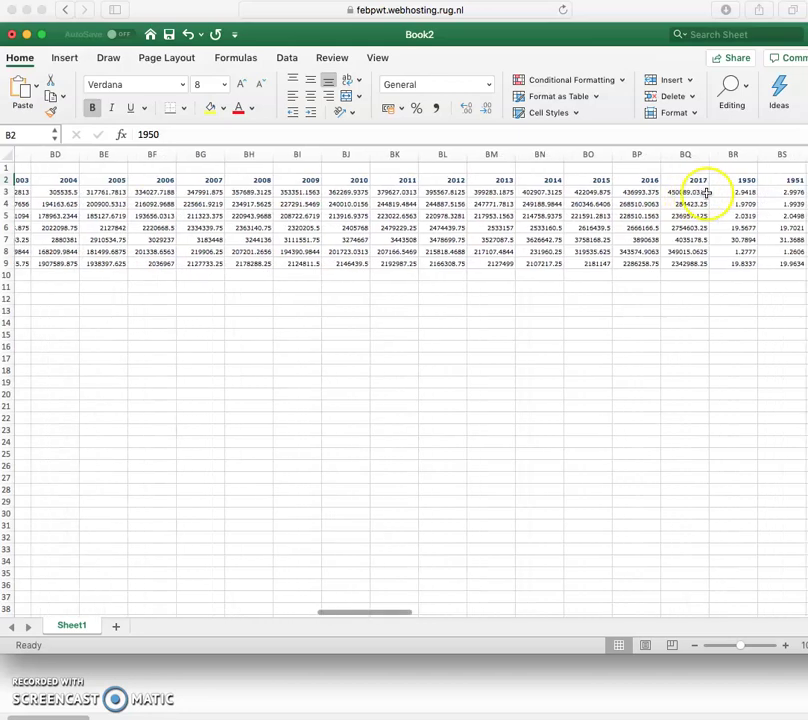
- Insert an empty column at BR between the GDP and persons-engaged blocks
{"action": "left_click", "coordinate": [729, 154]}
{"action": "right_click", "coordinate": [729, 154]}
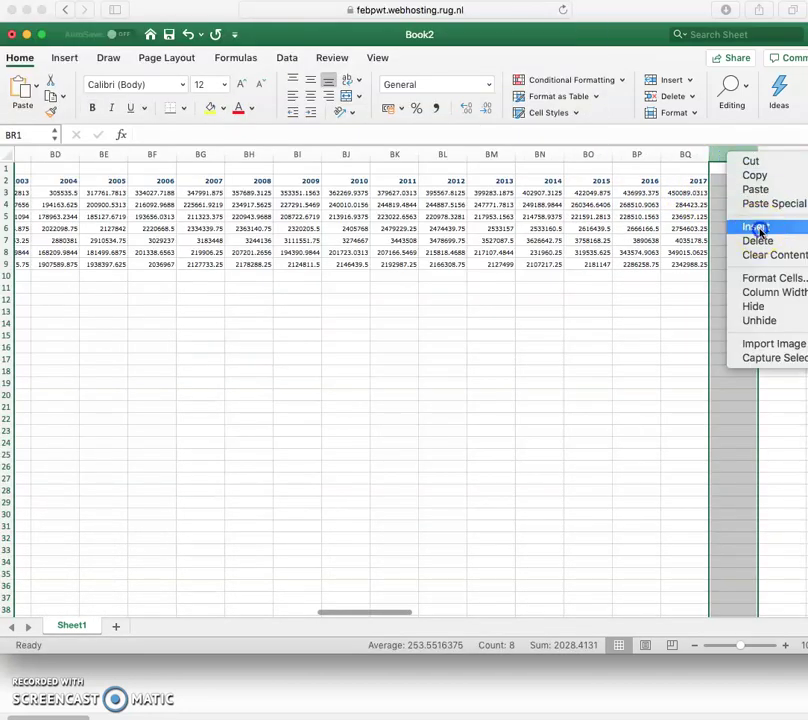
{"action": "left_click", "coordinate": [759, 227]}
- Copy the 1950–2017 persons-engaged block and paste it at B12
{"action": "scroll", "coordinate": [718, 201], "scroll_direction": "right", "scroll_amount": 4}
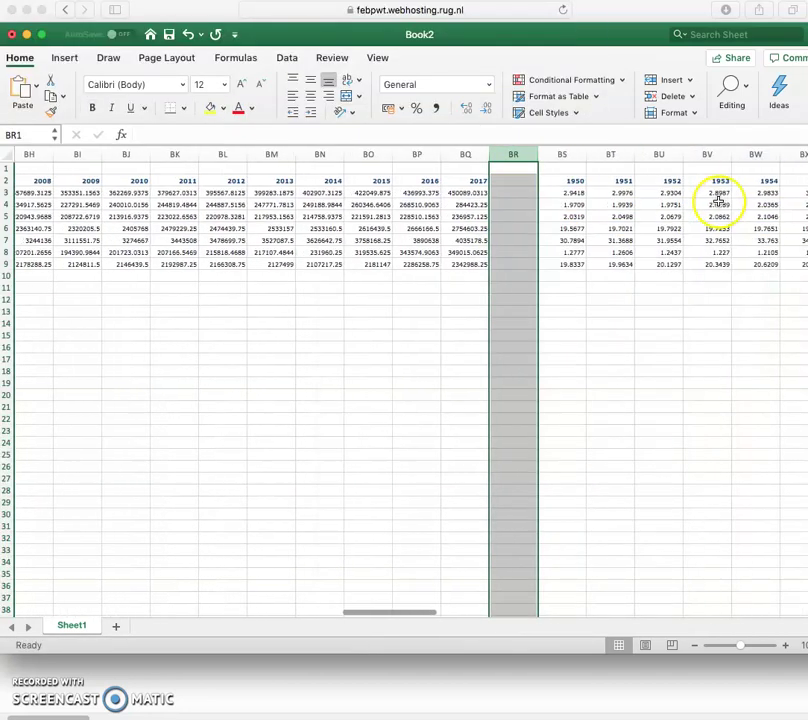
{"action": "left_click", "coordinate": [575, 181]}
{"action": "scroll", "coordinate": [641, 198], "scroll_direction": "right", "scroll_amount": 10}
{"action": "scroll", "coordinate": [642, 193], "scroll_direction": "right", "scroll_amount": 20}
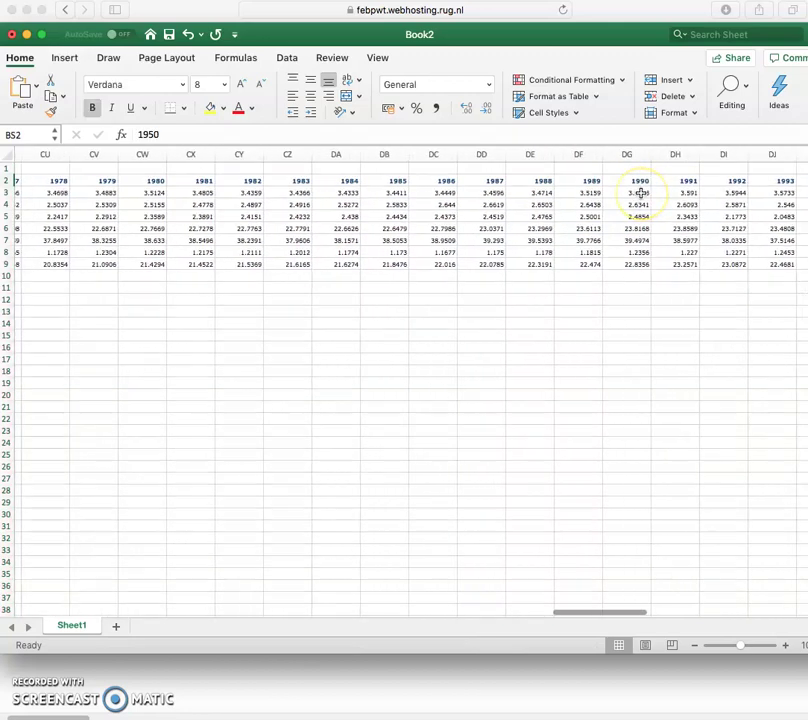
{"action": "scroll", "coordinate": [641, 193], "scroll_direction": "right", "scroll_amount": 3}
{"action": "left_click", "coordinate": [536, 262], "text": "shift"}
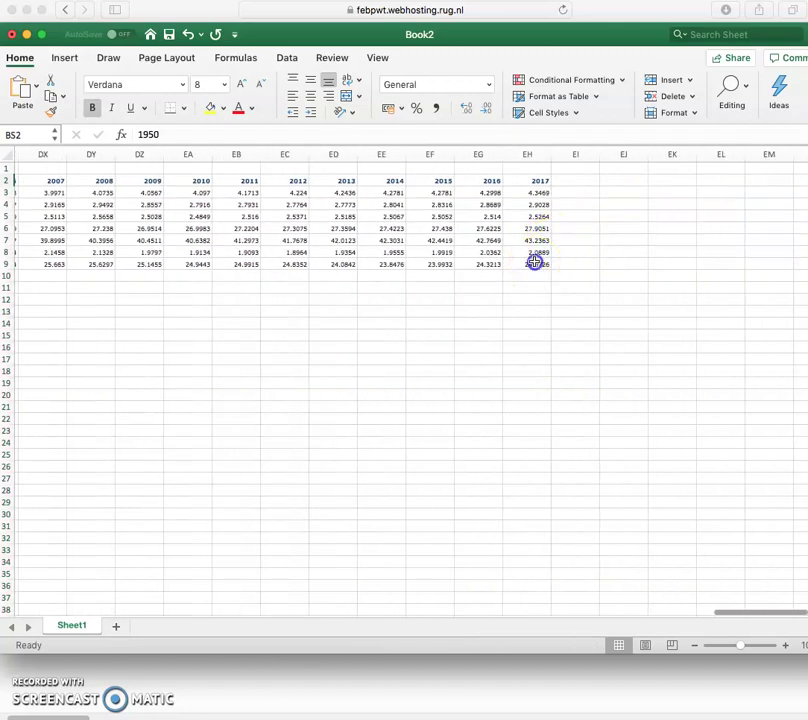
{"action": "key", "text": "super+c"}
{"action": "scroll", "coordinate": [433, 303], "scroll_direction": "left", "scroll_amount": 20}
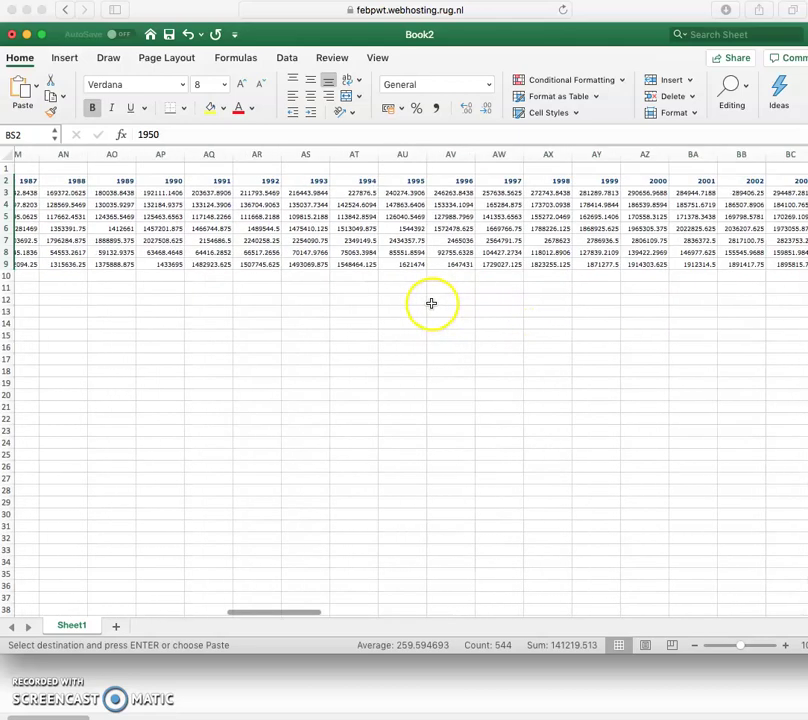
{"action": "scroll", "coordinate": [425, 298], "scroll_direction": "left", "scroll_amount": 5}
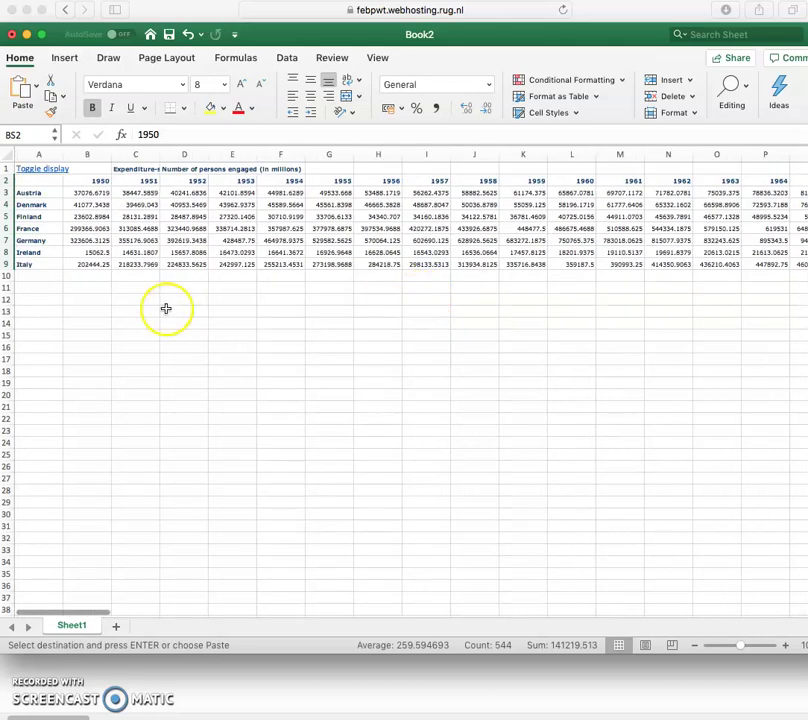
{"action": "left_click", "coordinate": [90, 298]}
{"action": "key", "text": "super+v"}
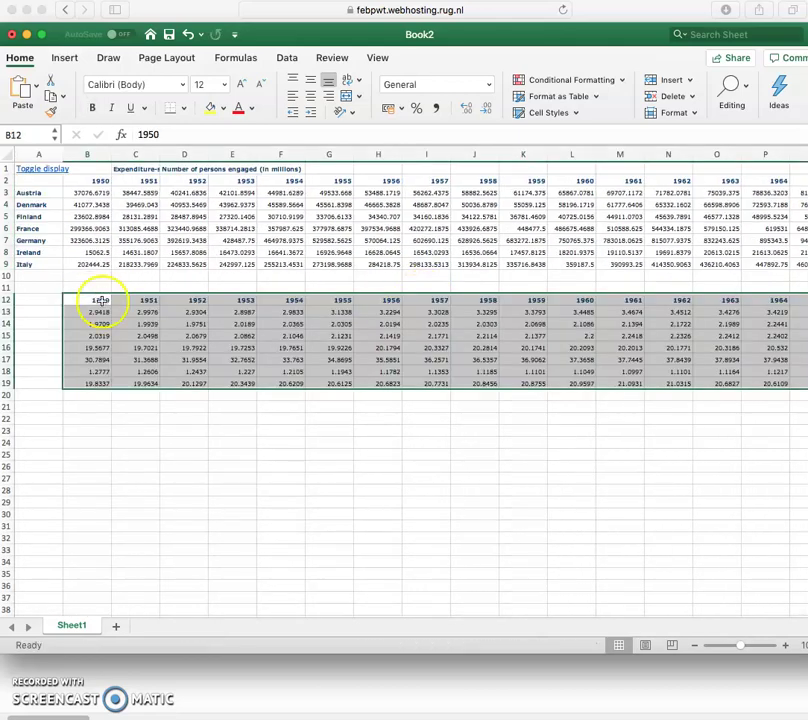
- Copy the seven country names from A3:A9 into A13:A19
{"action": "left_click_drag", "start_coordinate": [31, 191], "coordinate": [36, 262]}
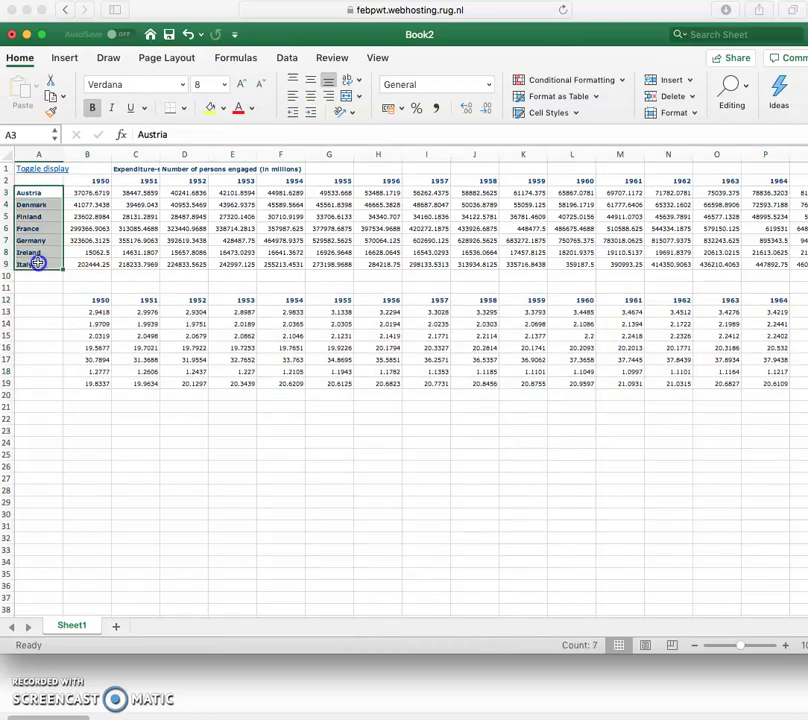
{"action": "key", "text": "super+c"}
{"action": "left_click", "coordinate": [40, 308]}
{"action": "key", "text": "super+v"}
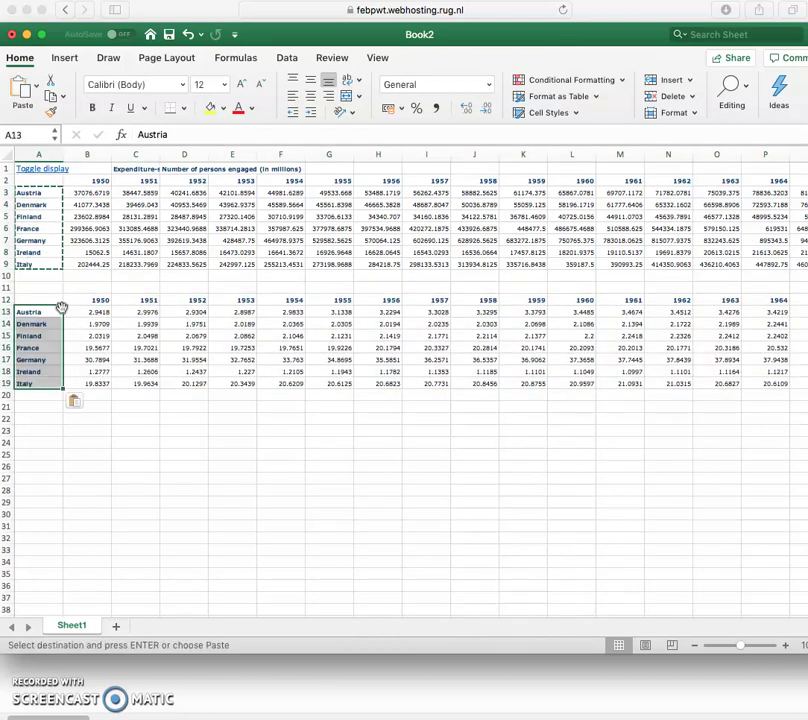
- Put the Number of persons engaged heading in B11 and move the GDP heading from C1 to B1
{"action": "left_click", "coordinate": [181, 168]}
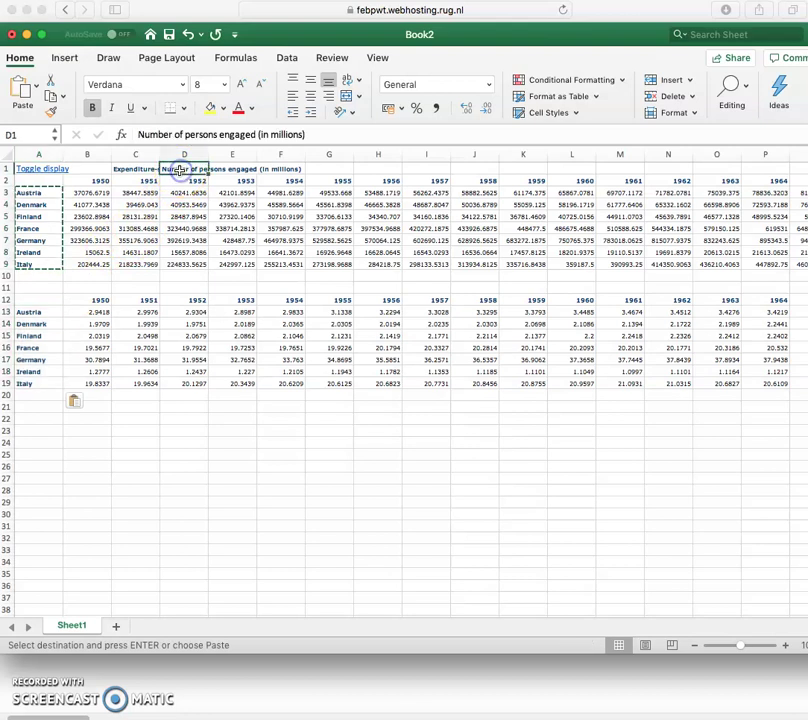
{"action": "key", "text": "super+c"}
{"action": "left_click", "coordinate": [100, 286]}
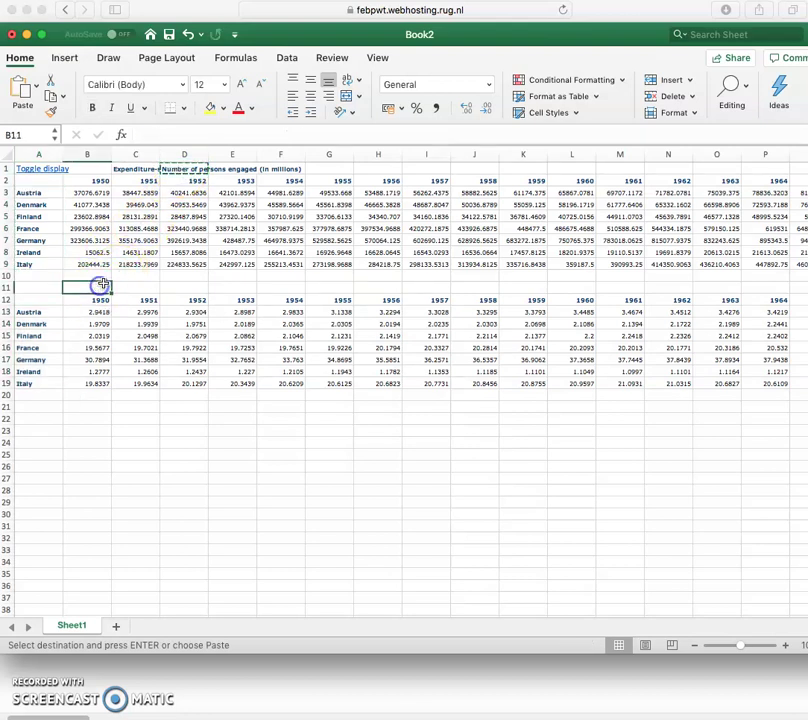
{"action": "key", "text": "super+v"}
{"action": "left_click", "coordinate": [140, 168]}
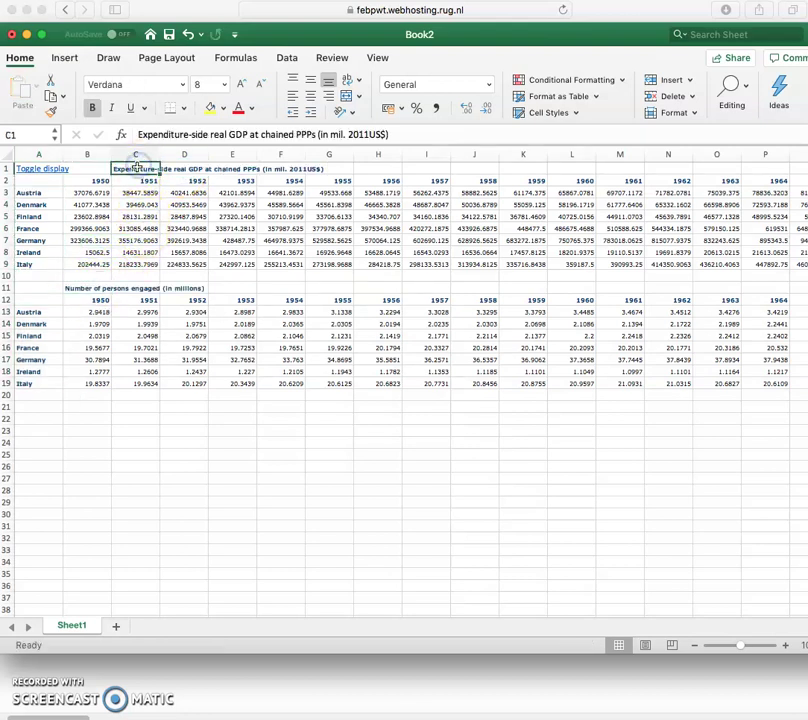
{"action": "key", "text": "super+c"}
{"action": "left_click", "coordinate": [99, 169]}
{"action": "key", "text": "super+v"}
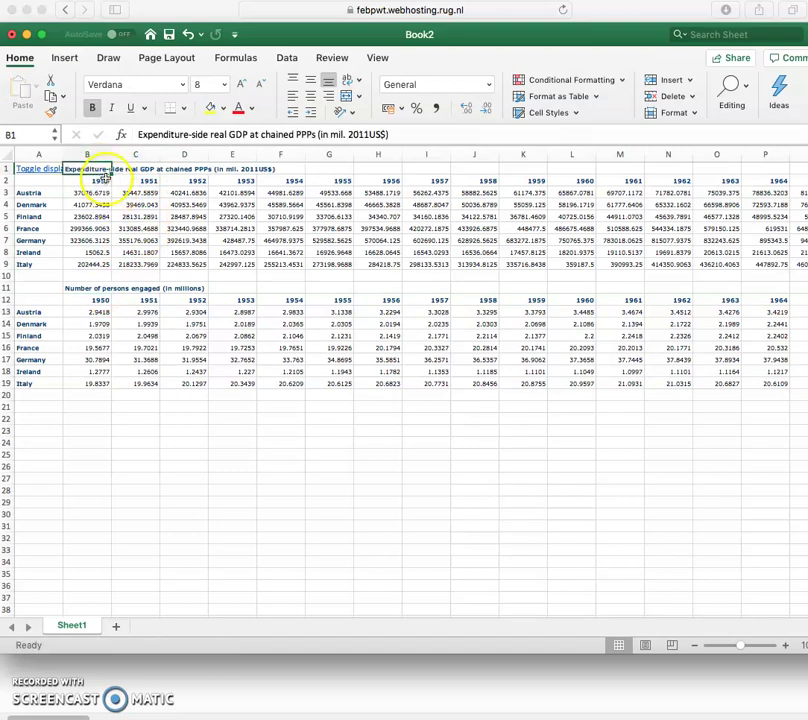
- Copy the country names in A13:A19 ready for A22
{"action": "left_click", "coordinate": [78, 288]}
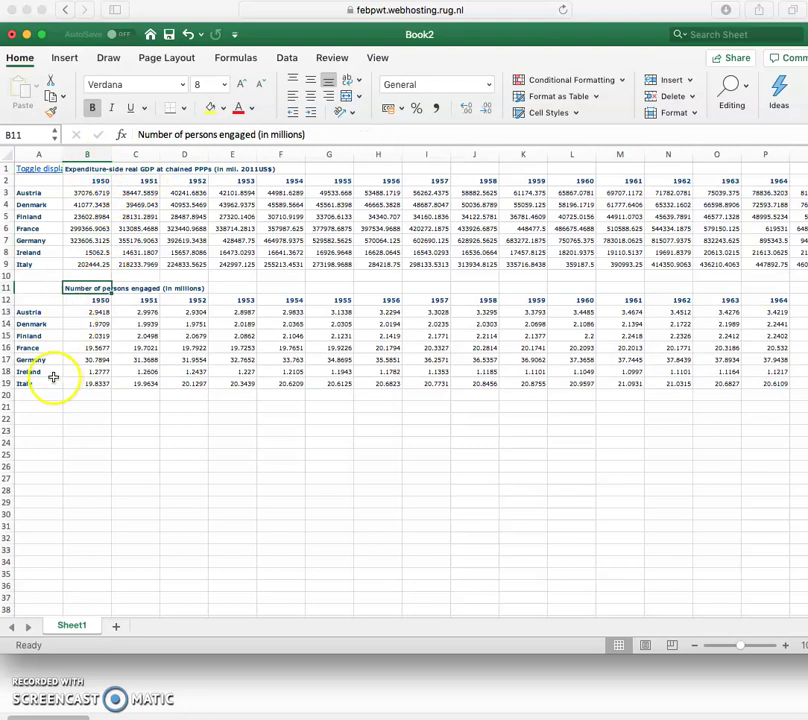
{"action": "left_click_drag", "start_coordinate": [36, 312], "coordinate": [40, 384]}
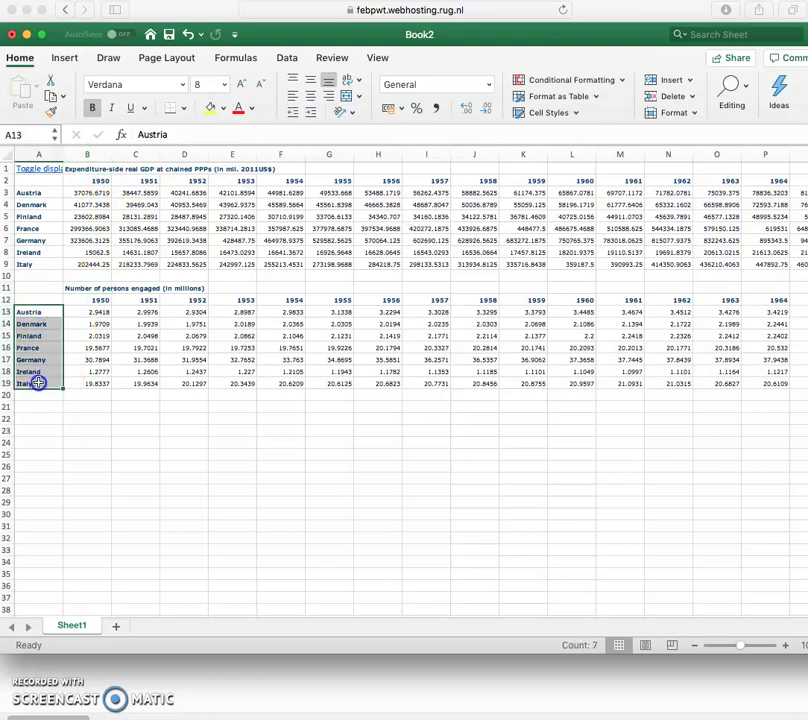
{"action": "key", "text": "super+c"}
{"action": "left_click", "coordinate": [36, 417]}
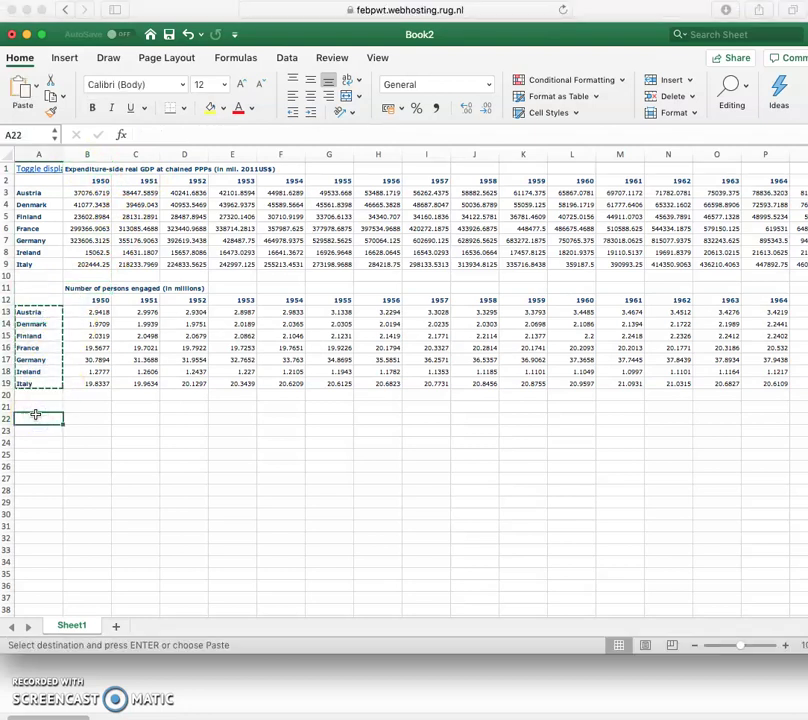
- Enter the labels Standard Dev, Average and SD/Av in A22, A23 and A24
{"action": "left_click", "coordinate": [49, 423]}
{"action": "type", "text": "A"}
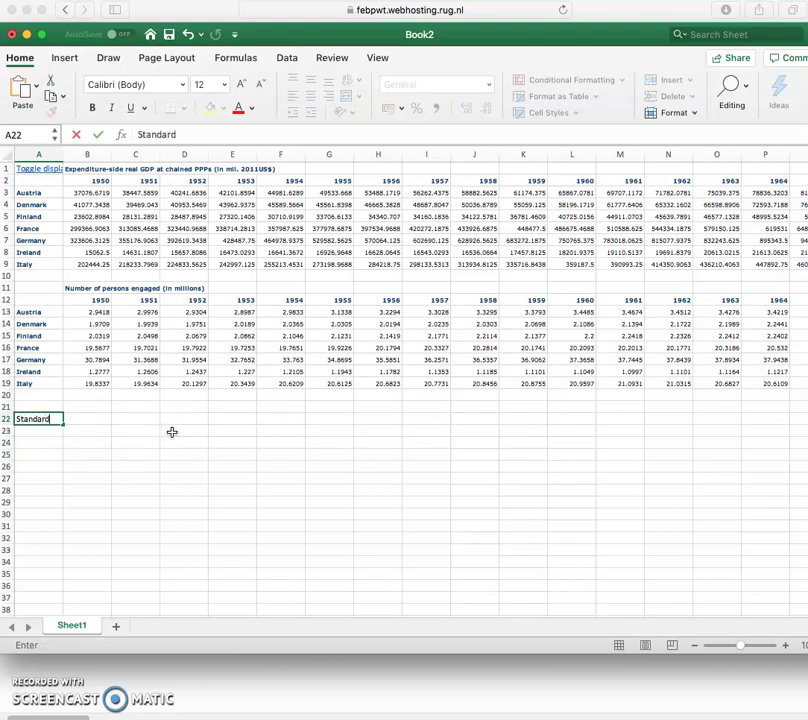
{"action": "key", "text": "Return"}
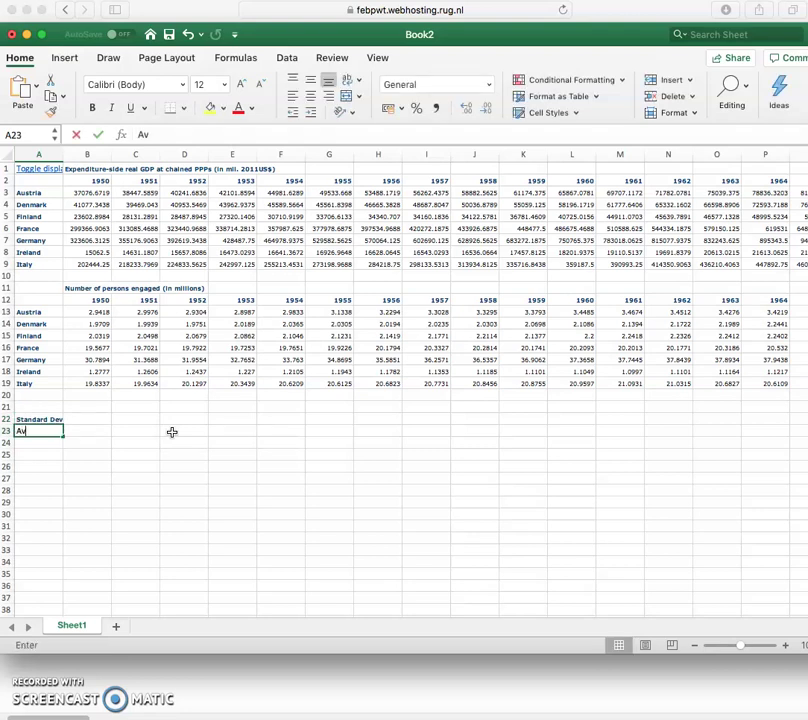
{"action": "type", "text": "Average"}
{"action": "key", "text": "Return"}
{"action": "type", "text": "SD"}
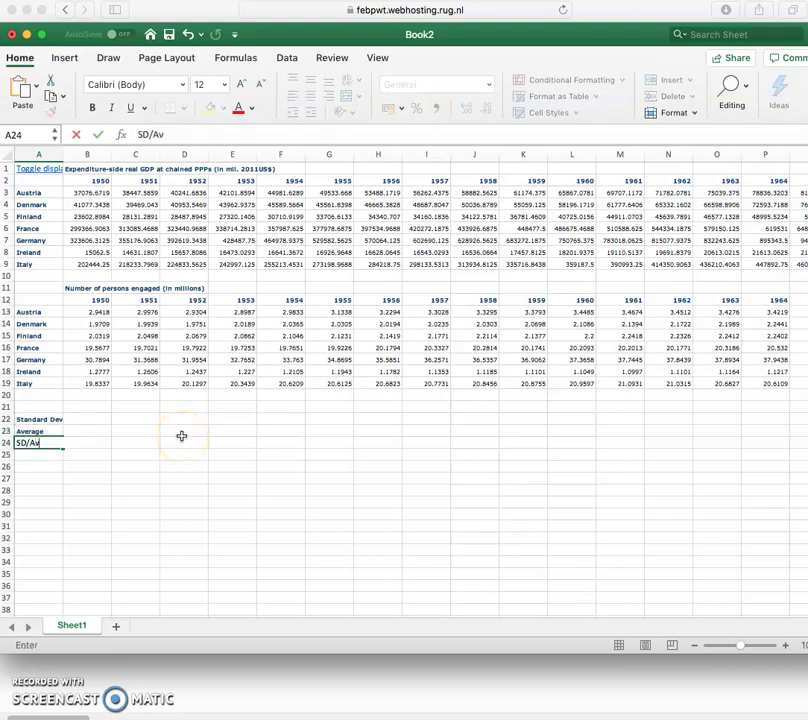
{"action": "type", "text": "/Av"}
{"action": "key", "text": "Tab"}
{"action": "left_click", "coordinate": [96, 418]}
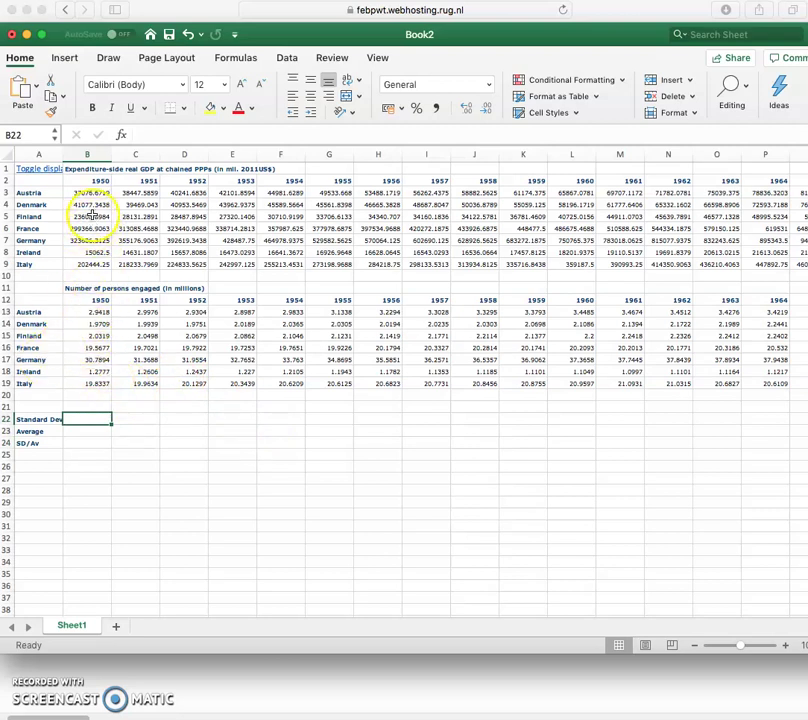
- Move the Standard Dev, Average and SD/Av labels down to A31:A33
{"action": "left_click", "coordinate": [92, 204]}
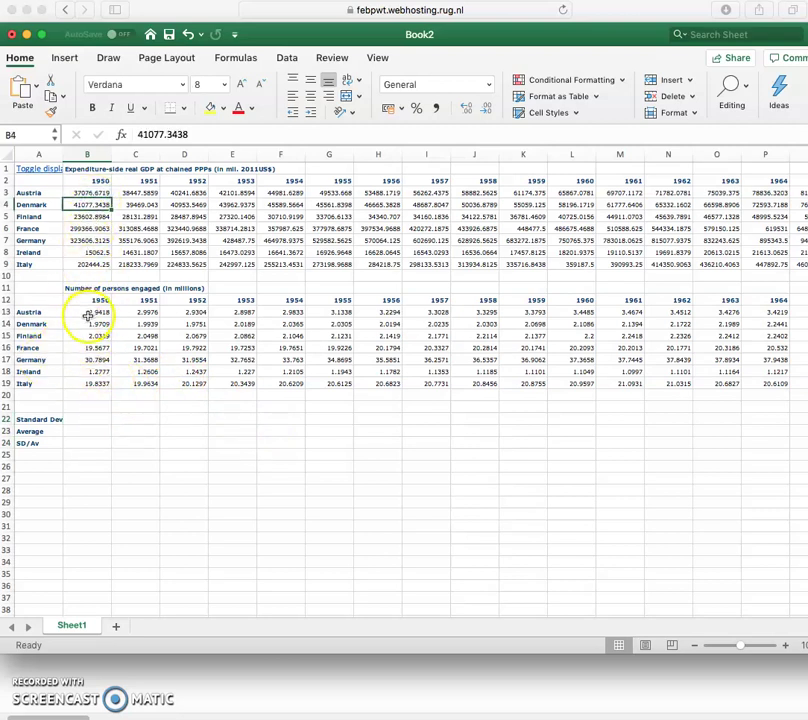
{"action": "left_click", "coordinate": [85, 312]}
{"action": "left_click_drag", "start_coordinate": [37, 421], "coordinate": [38, 538]}
{"action": "key", "text": "super+b"}
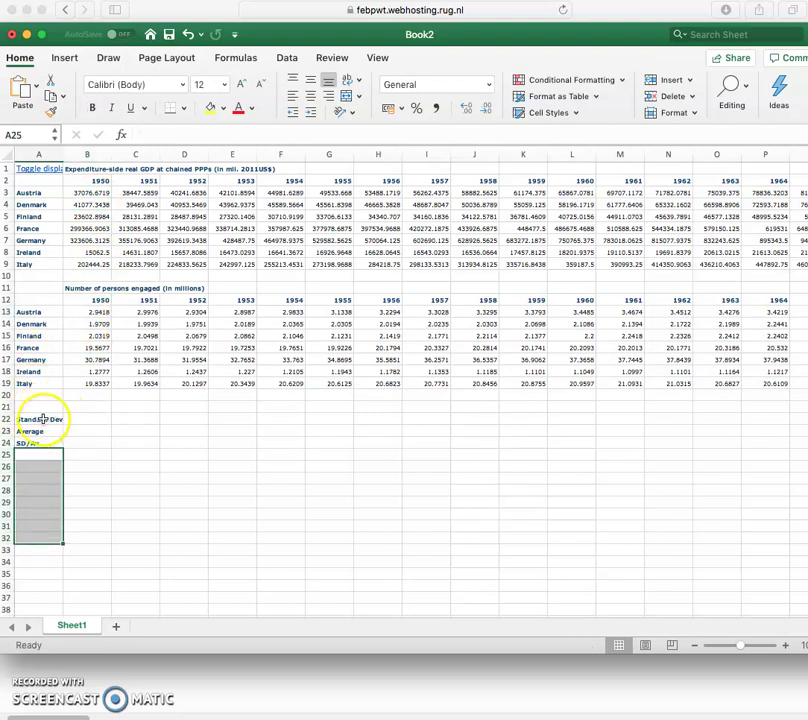
{"action": "left_click_drag", "start_coordinate": [37, 419], "coordinate": [35, 550]}
- Copy the country names into A22:A28 and the year header row into row 21
{"action": "left_click_drag", "start_coordinate": [32, 313], "coordinate": [45, 386]}
{"action": "key", "text": "super+c"}
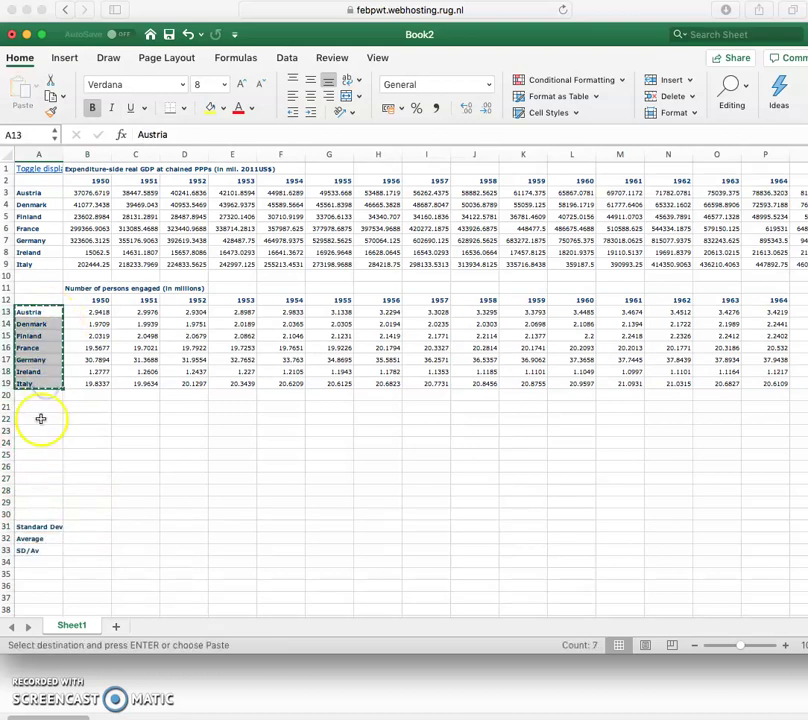
{"action": "left_click", "coordinate": [40, 417]}
{"action": "key", "text": "super+v"}
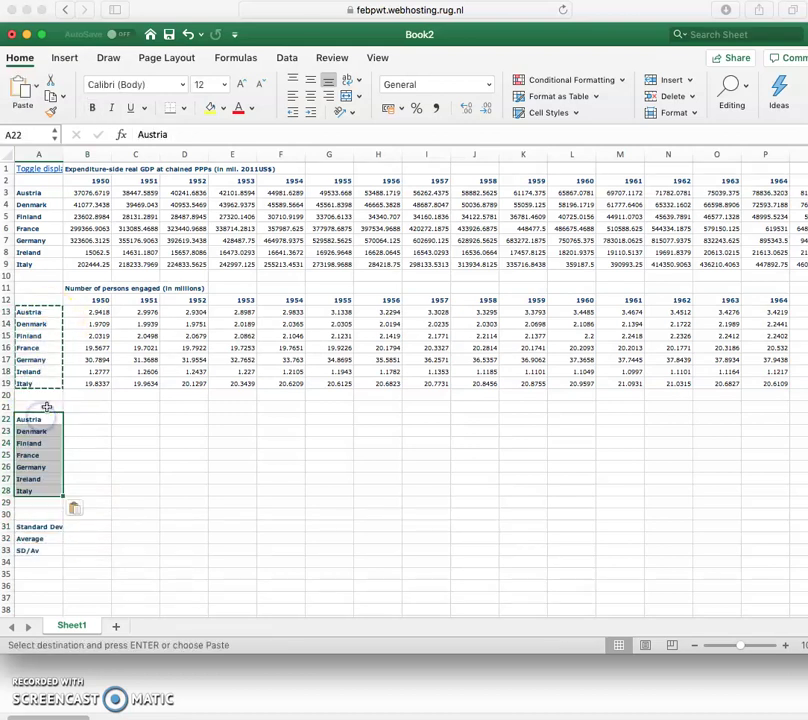
{"action": "left_click", "coordinate": [6, 300]}
{"action": "key", "text": "super+c"}
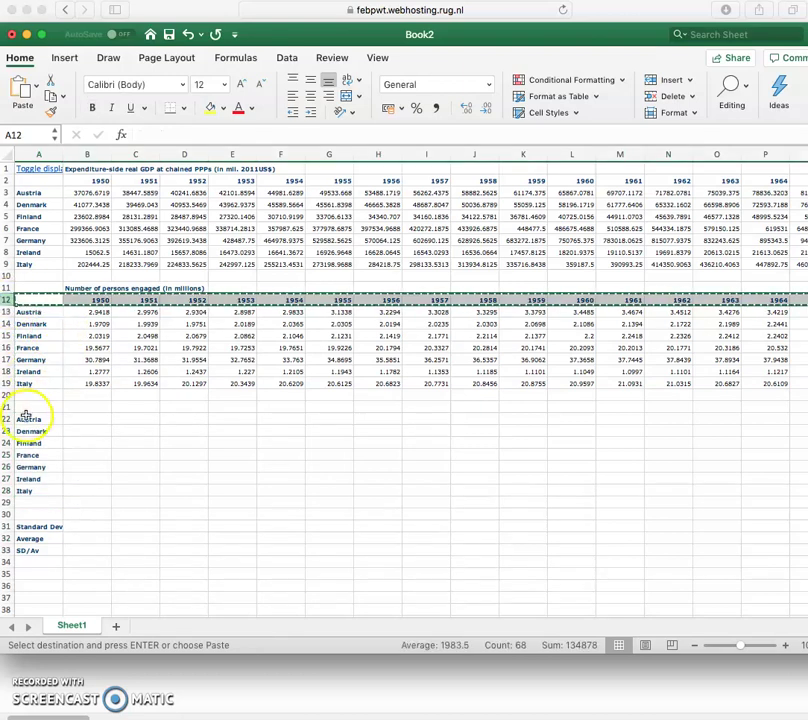
{"action": "left_click", "coordinate": [31, 407]}
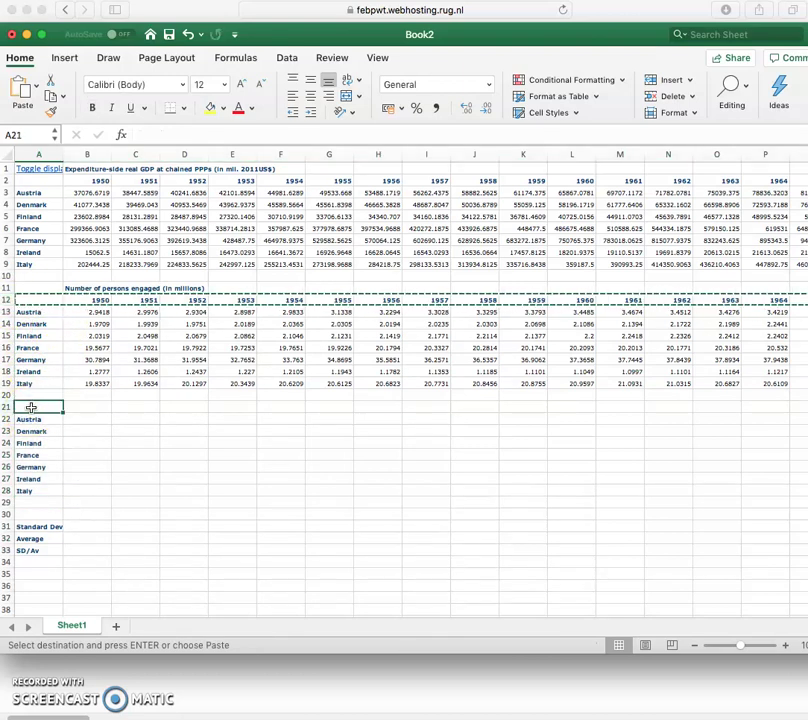
{"action": "key", "text": "super+v"}
- Enter =B3/B13 in B22 for Austria's 1950 GDP per worker
{"action": "left_click", "coordinate": [87, 419]}
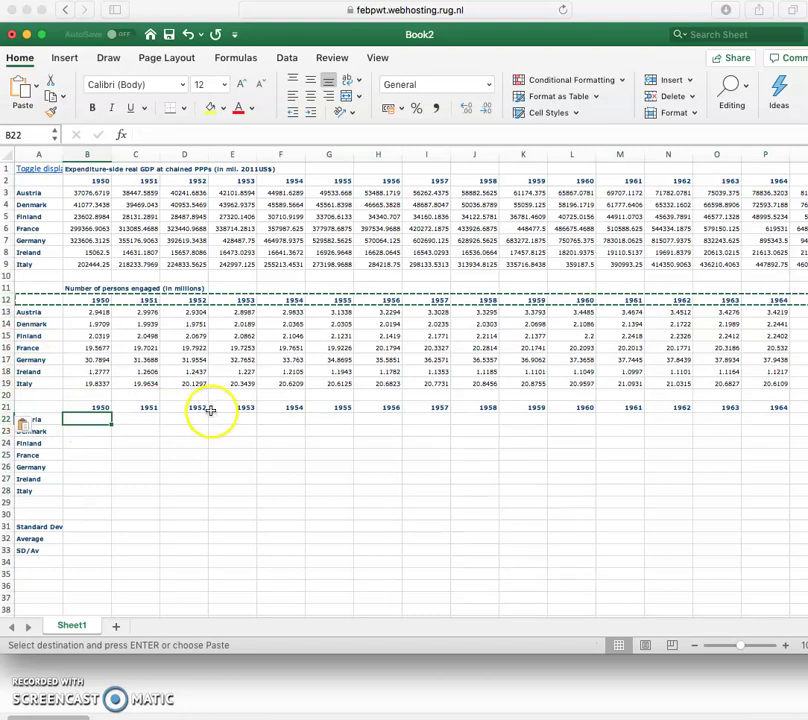
{"action": "type", "text": "="}
{"action": "left_click", "coordinate": [88, 194]}
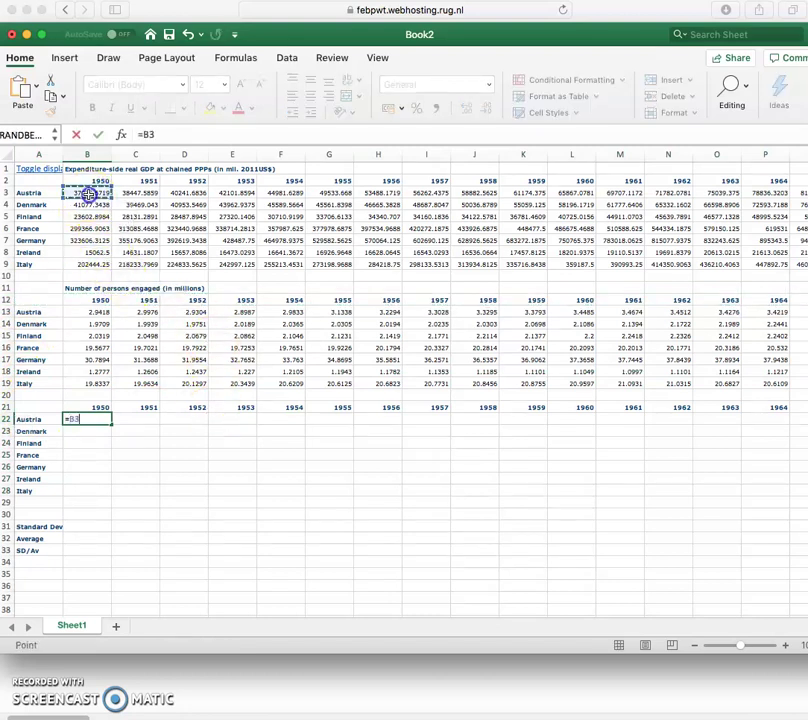
{"action": "type", "text": "/"}
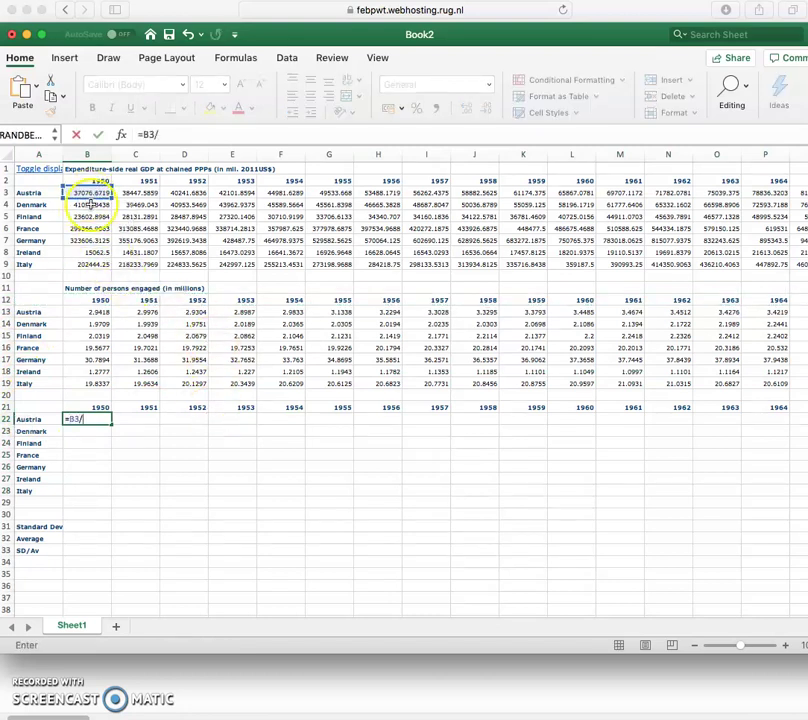
{"action": "left_click", "coordinate": [92, 313]}
{"action": "key", "text": "Return"}
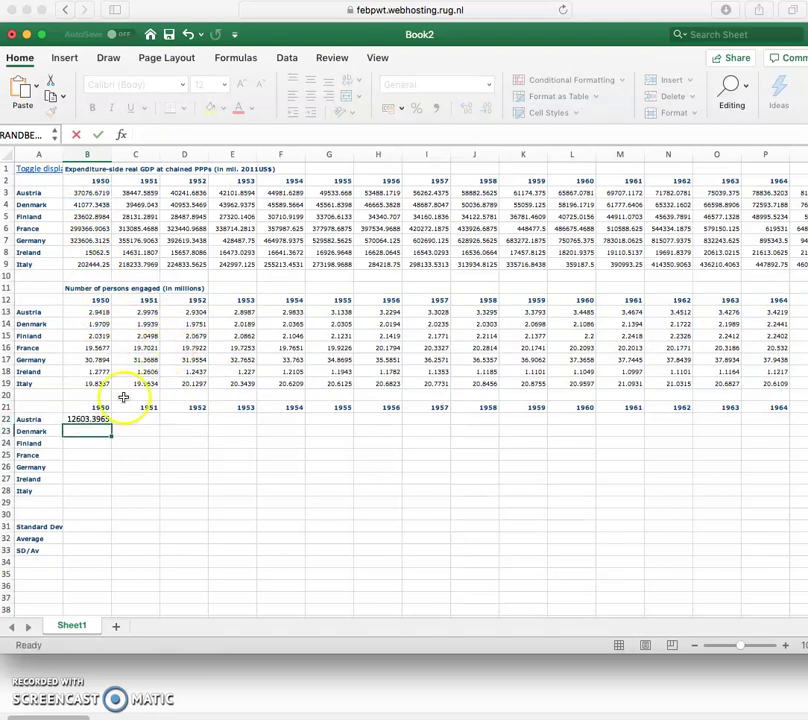
- Fill the per-worker formula across B22:BQ28 for all seven countries, 1950–2017
{"action": "left_click", "coordinate": [95, 420]}
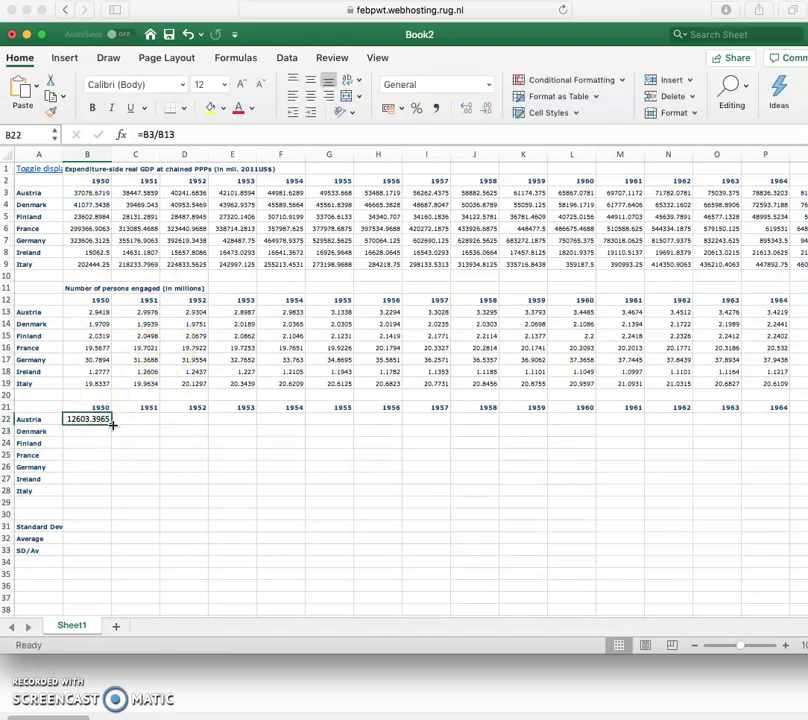
{"action": "left_click_drag", "start_coordinate": [113, 425], "coordinate": [692, 492]}
{"action": "left_click", "coordinate": [706, 434]}
{"action": "left_click", "coordinate": [706, 434]}
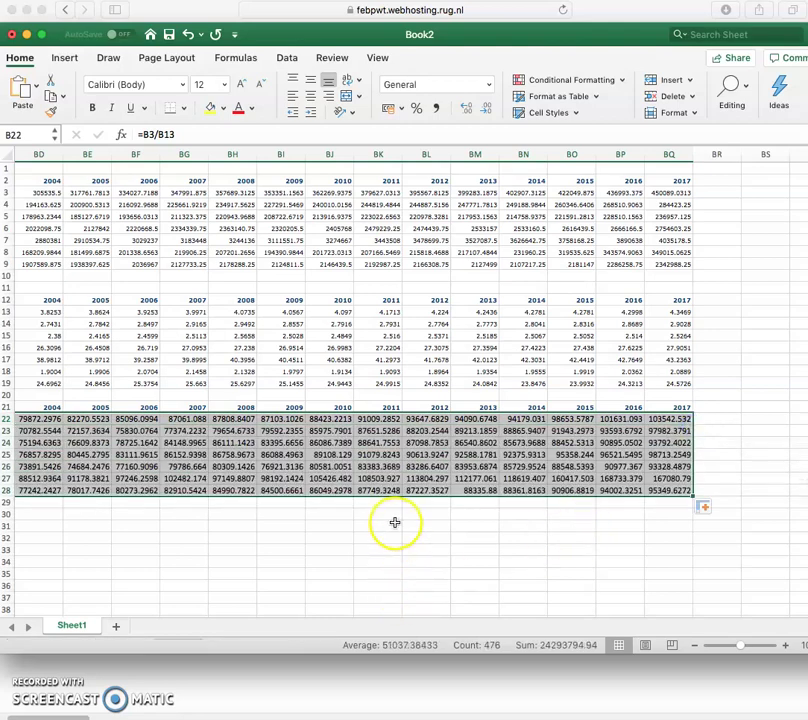
{"action": "scroll", "coordinate": [395, 522], "scroll_direction": "left", "scroll_amount": 20}
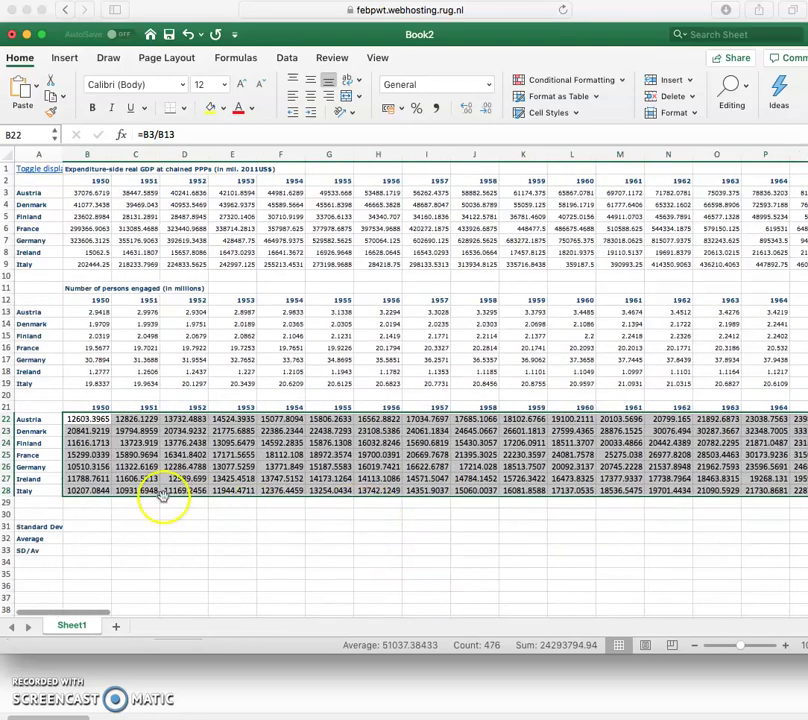
- Enter =STDEV.S(B22:B28) in B31 for the 1950 standard deviation
{"action": "left_click", "coordinate": [86, 526]}
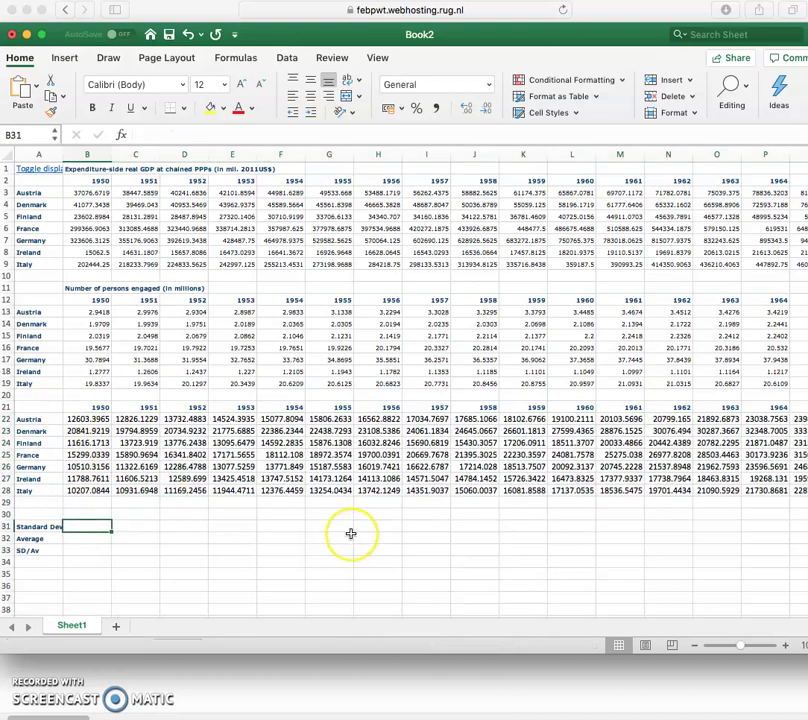
{"action": "type", "text": "=s"}
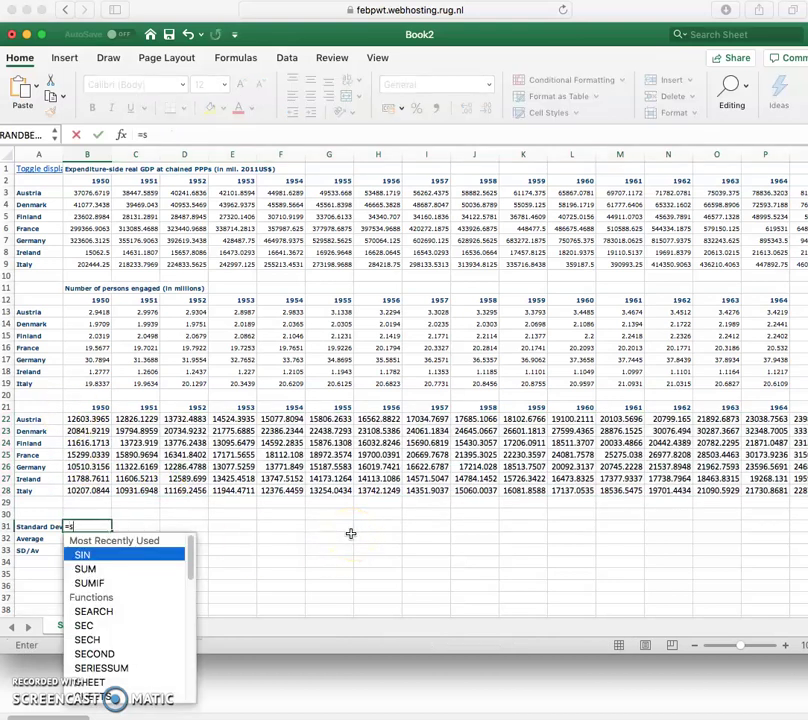
{"action": "type", "text": "ta"}
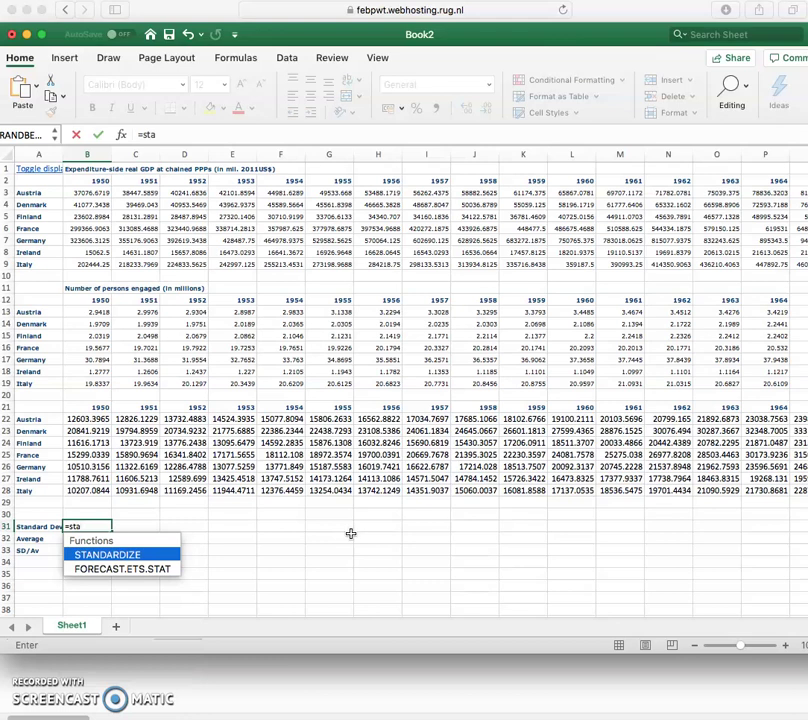
{"action": "key", "text": "BackSpace"}
{"action": "type", "text": "d"}
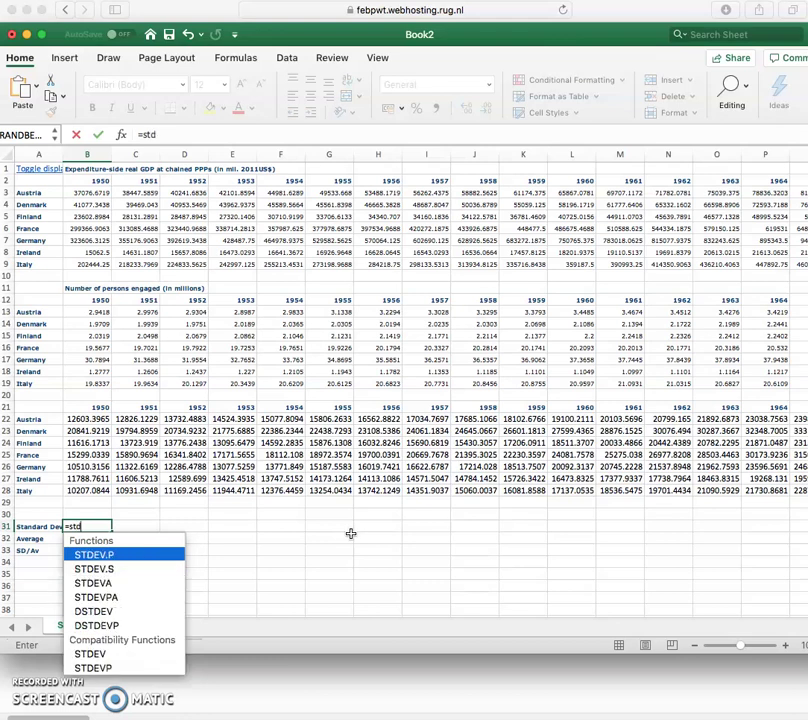
{"action": "type", "text": "ev."}
{"action": "key", "text": "BackSpace"}
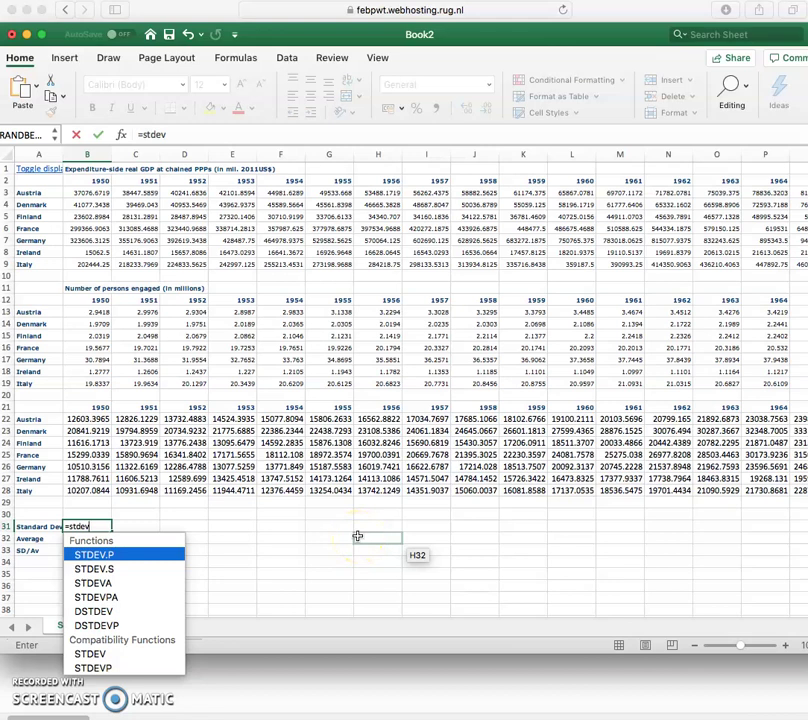
{"action": "type", "text": ".s("}
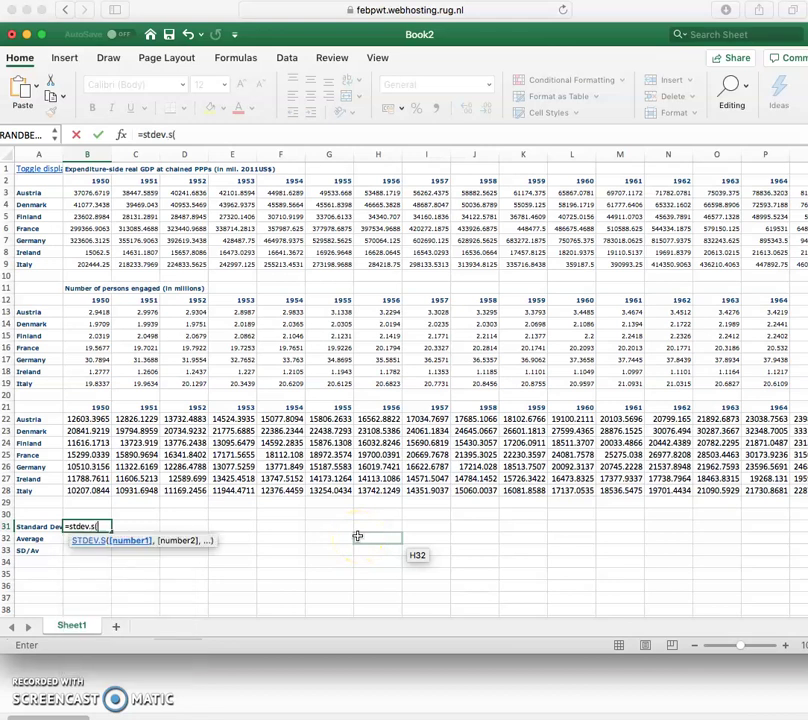
{"action": "left_click_drag", "start_coordinate": [95, 421], "coordinate": [95, 492]}
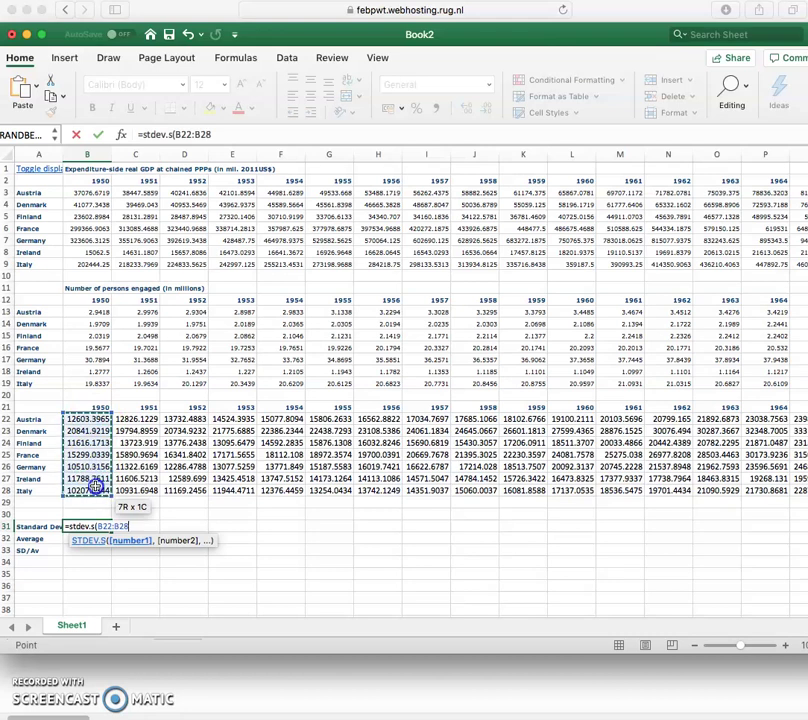
{"action": "type", "text": ")"}
{"action": "key", "text": "Return"}
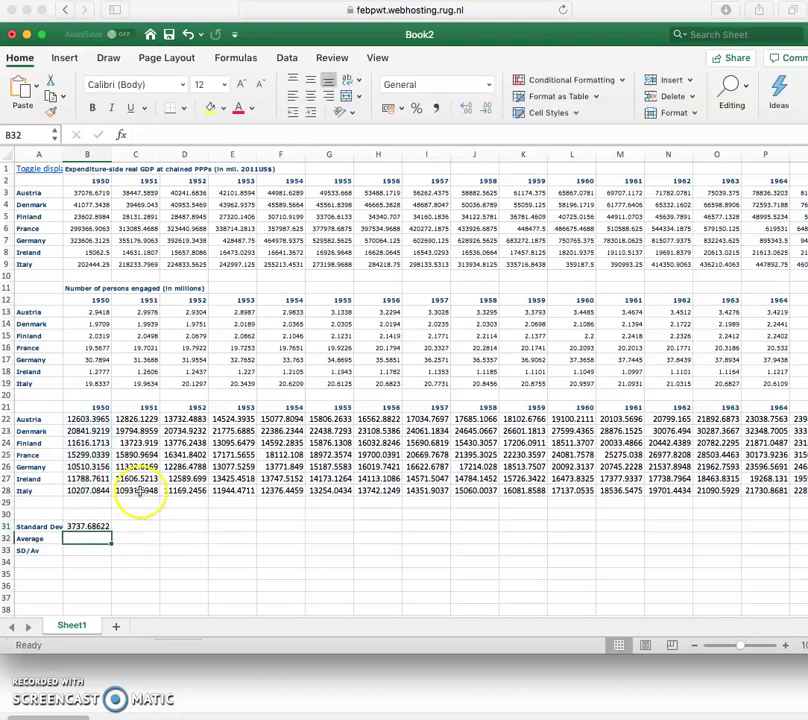
- Enter =AVERAGE(B22:B28) in B32 and =B31/B32 in B33
{"action": "type", "text": "=average("}
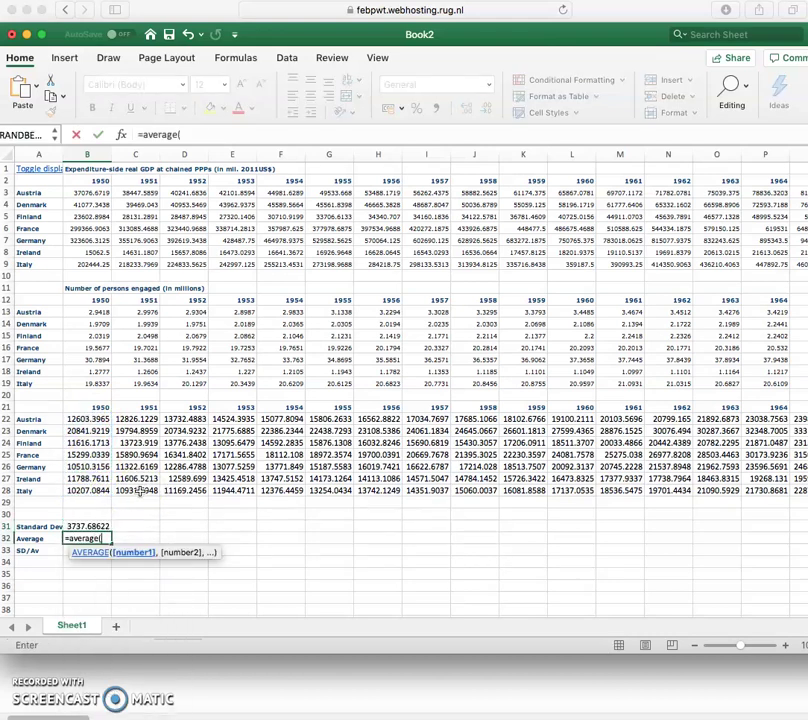
{"action": "left_click_drag", "start_coordinate": [87, 420], "coordinate": [87, 489]}
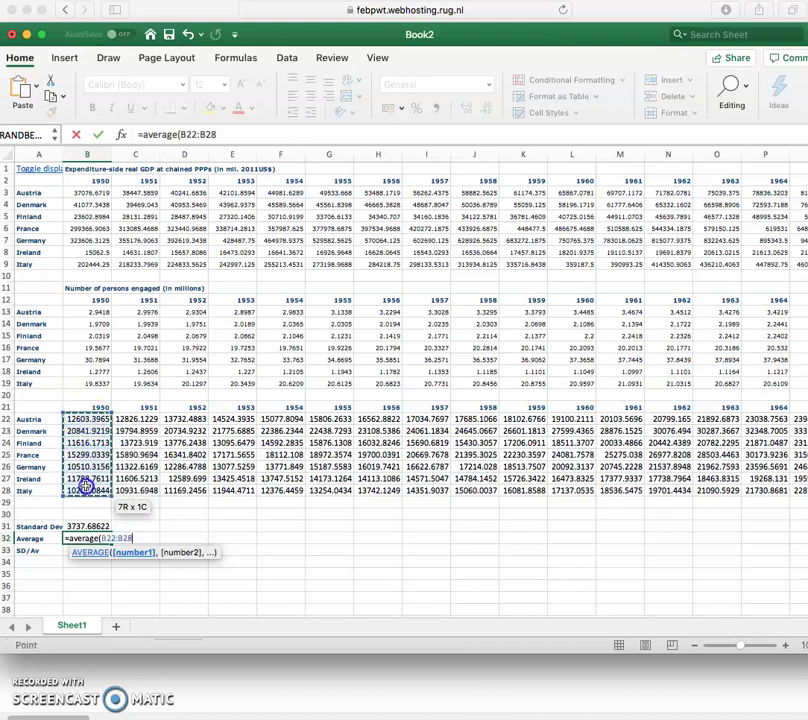
{"action": "type", "text": ")"}
{"action": "key", "text": "Return"}
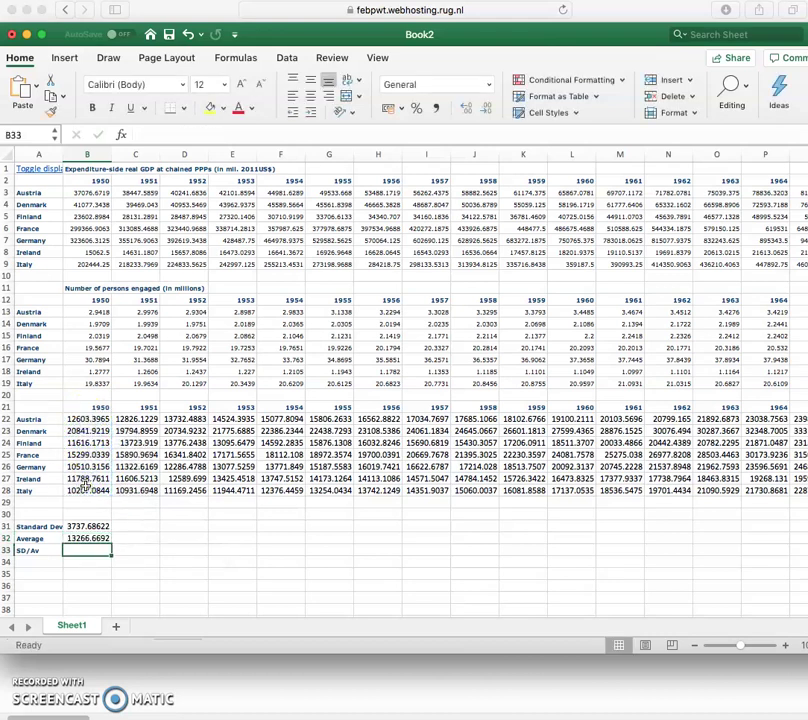
{"action": "type", "text": "="}
{"action": "key", "text": "Up"}
{"action": "key", "text": "Up"}
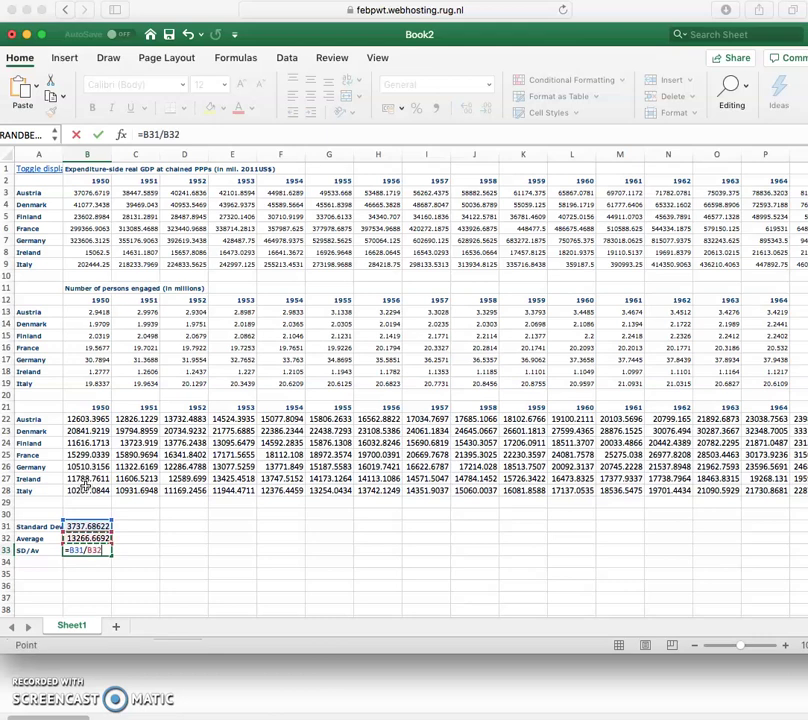
{"action": "key", "text": "Return"}
{"action": "left_click", "coordinate": [90, 531]}
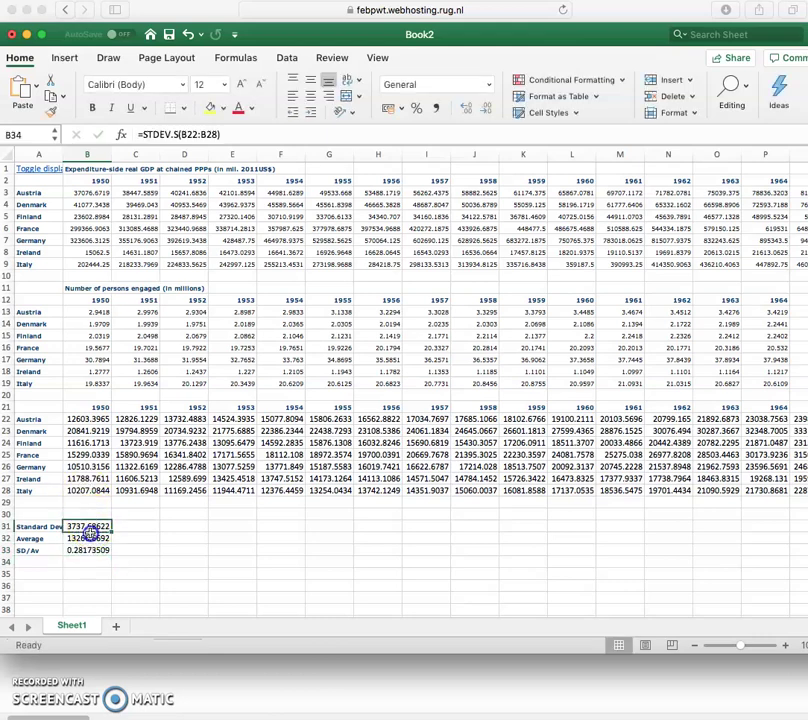
- Fill the Standard Dev, Average and SD/Av formulas from B31:B33 across every year to 2017
{"action": "mouse_move", "coordinate": [90, 535]}
{"action": "left_mouse_down"}
{"action": "mouse_move", "coordinate": [90, 545]}
{"action": "mouse_move", "coordinate": [337, 570]}
{"action": "mouse_move", "coordinate": [800, 556]}
{"action": "mouse_move", "coordinate": [736, 545]}
{"action": "mouse_move", "coordinate": [200, 530]}
{"action": "mouse_move", "coordinate": [29, 536]}
{"action": "mouse_move", "coordinate": [102, 527]}
{"action": "left_mouse_up"}
{"action": "scroll", "coordinate": [158, 498], "scroll_direction": "left", "scroll_amount": 15}
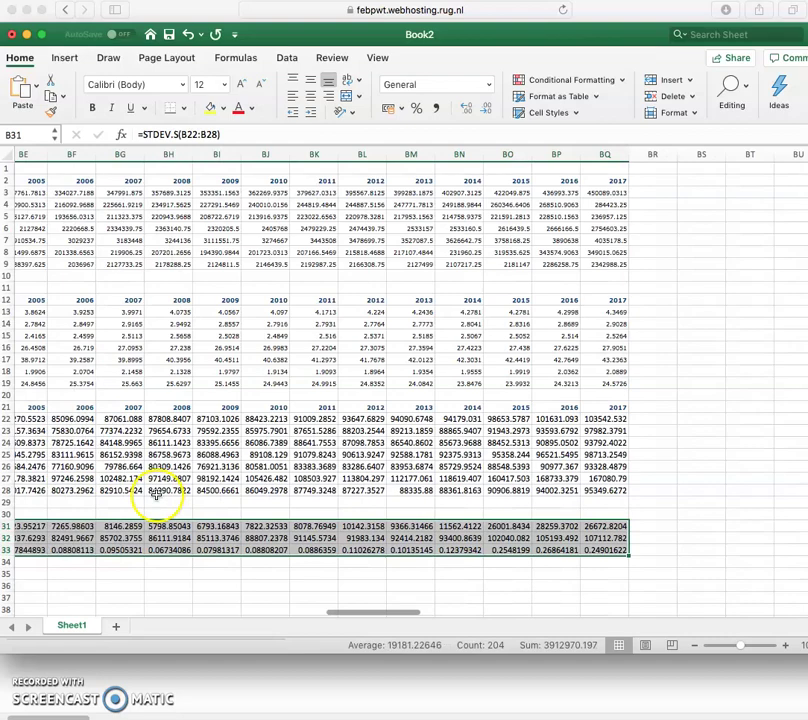
{"action": "scroll", "coordinate": [155, 493], "scroll_direction": "left", "scroll_amount": 12}
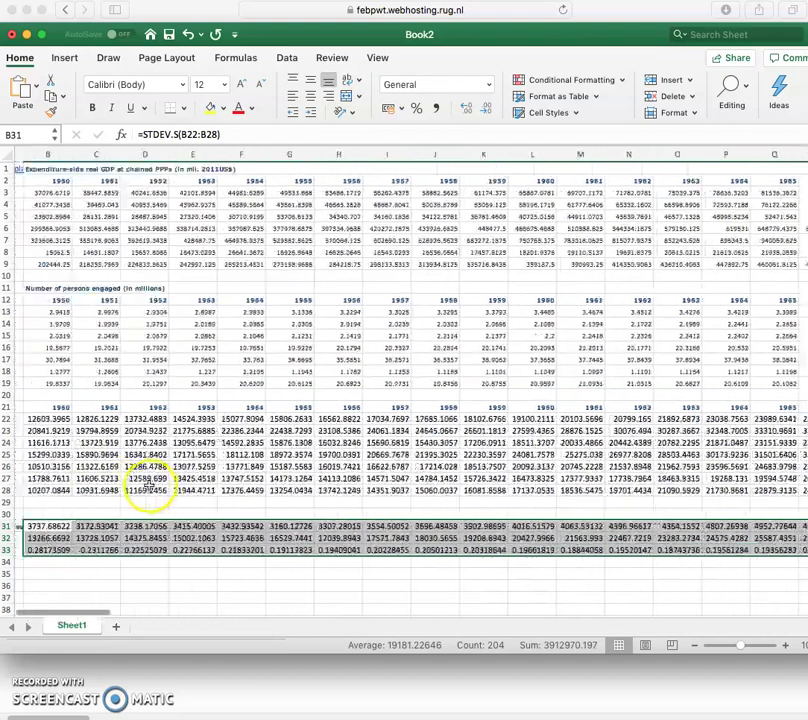
- Check the SD/Av ratio formula in B33, then deselect the filled statistics rows
{"action": "left_click", "coordinate": [76, 550]}
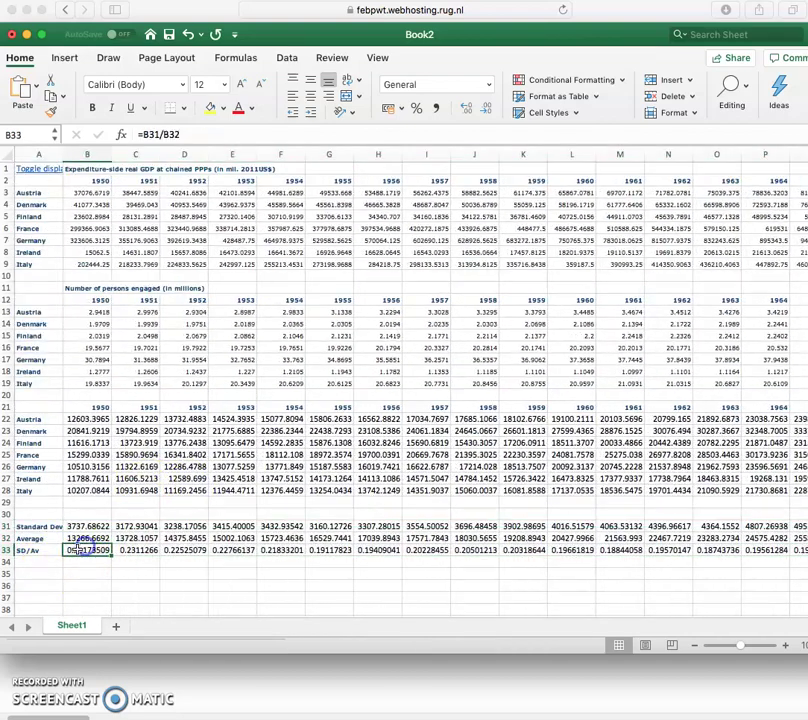
{"action": "left_click", "coordinate": [52, 577]}
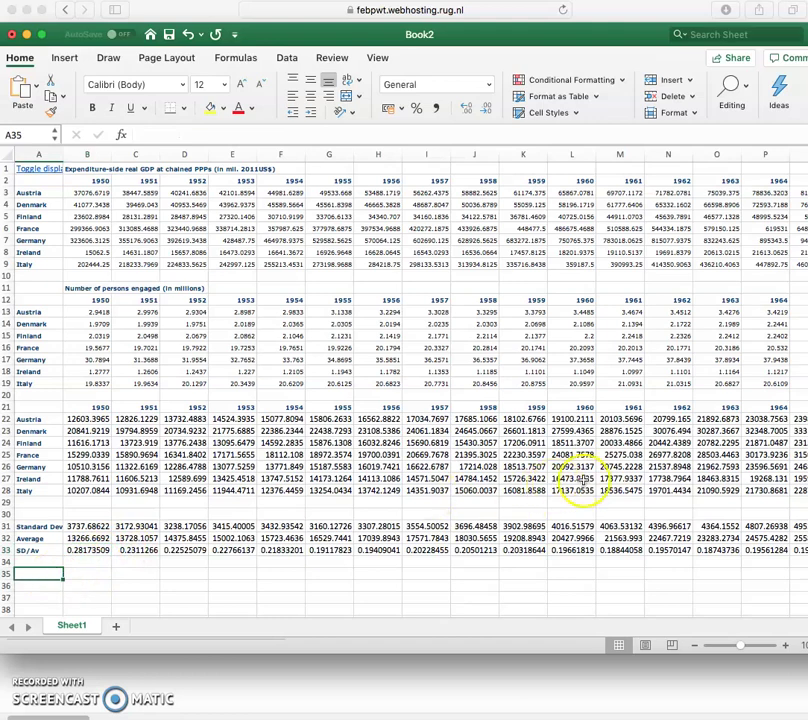
{"action": "key", "text": "Down"}
{"action": "key", "text": "Down"}
{"action": "key", "text": "Down"}
{"action": "key", "text": "Down"}
{"action": "key", "text": "Down"}
{"action": "key", "text": "Down"}
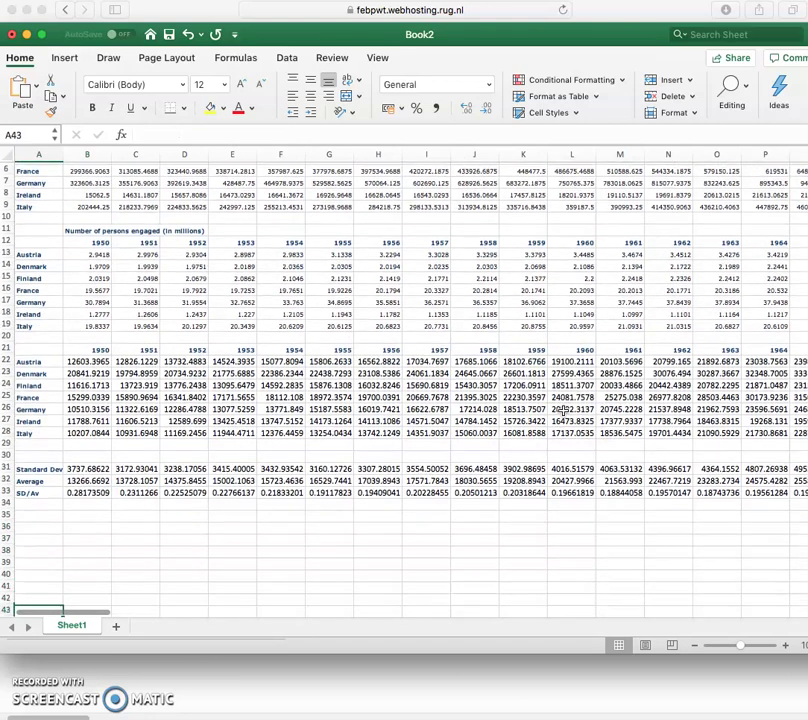
{"action": "key", "text": "Up"}
{"action": "key", "text": "Up"}
{"action": "key", "text": "Up"}
{"action": "key", "text": "Up"}
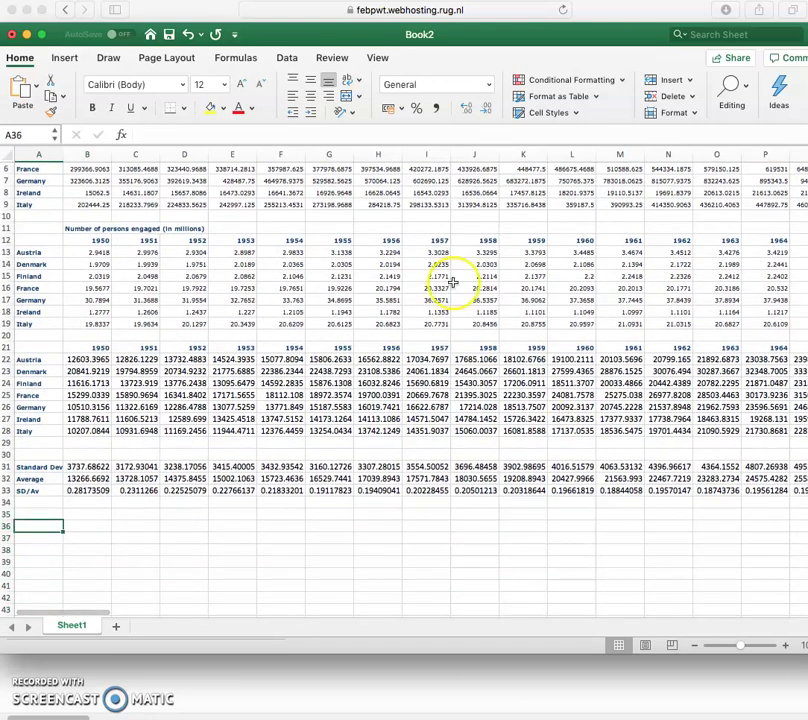
{"action": "left_click", "coordinate": [66, 58]}
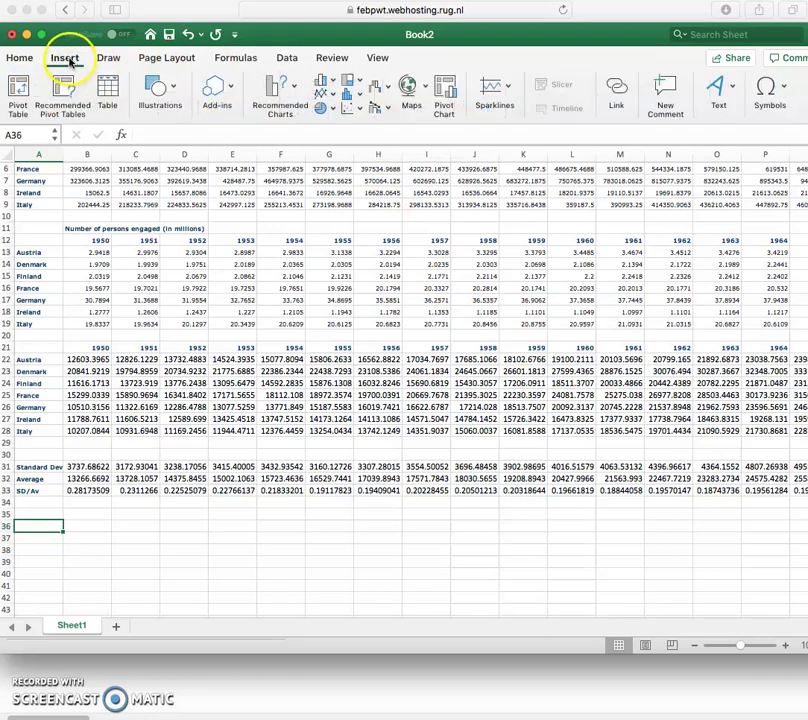
{"action": "left_click", "coordinate": [329, 97]}
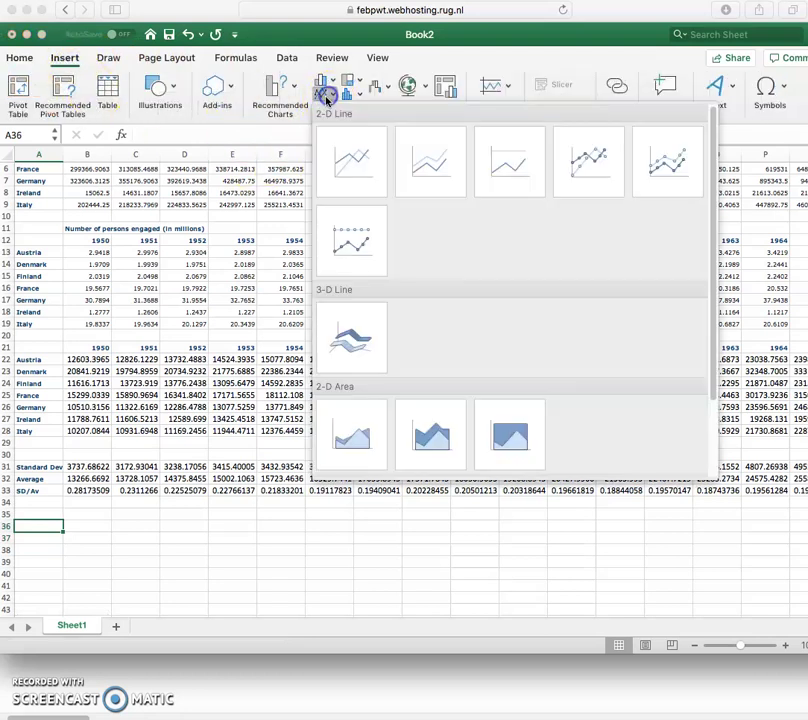
{"action": "left_click", "coordinate": [352, 181]}
{"action": "left_click_drag", "start_coordinate": [399, 392], "coordinate": [295, 548]}
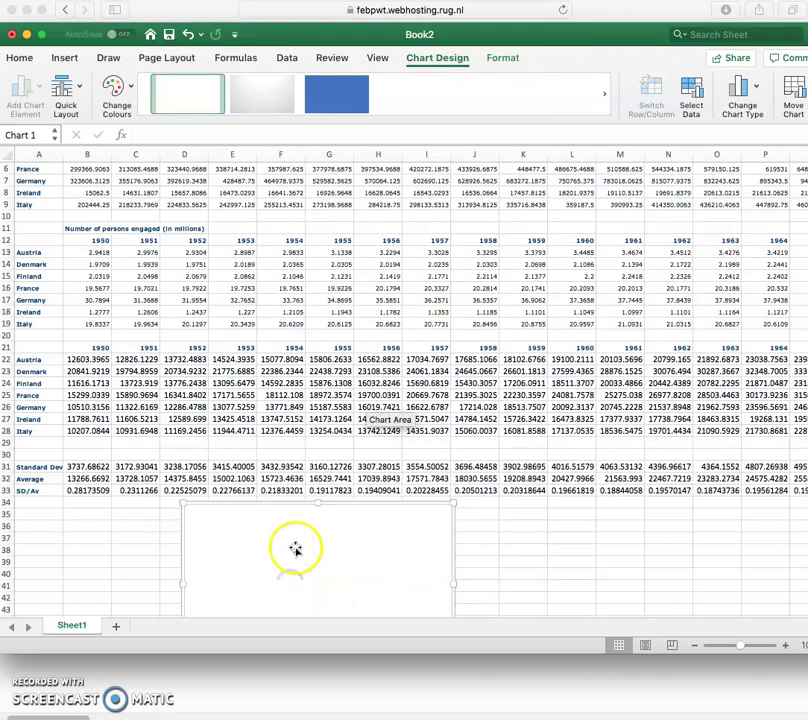
{"action": "right_click", "coordinate": [295, 548]}
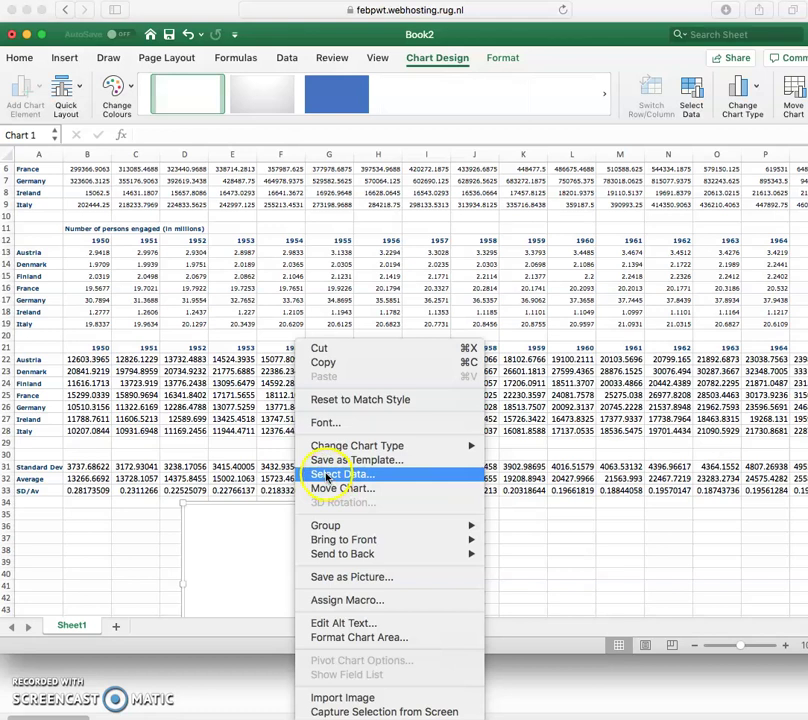
{"action": "left_click", "coordinate": [232, 527]}
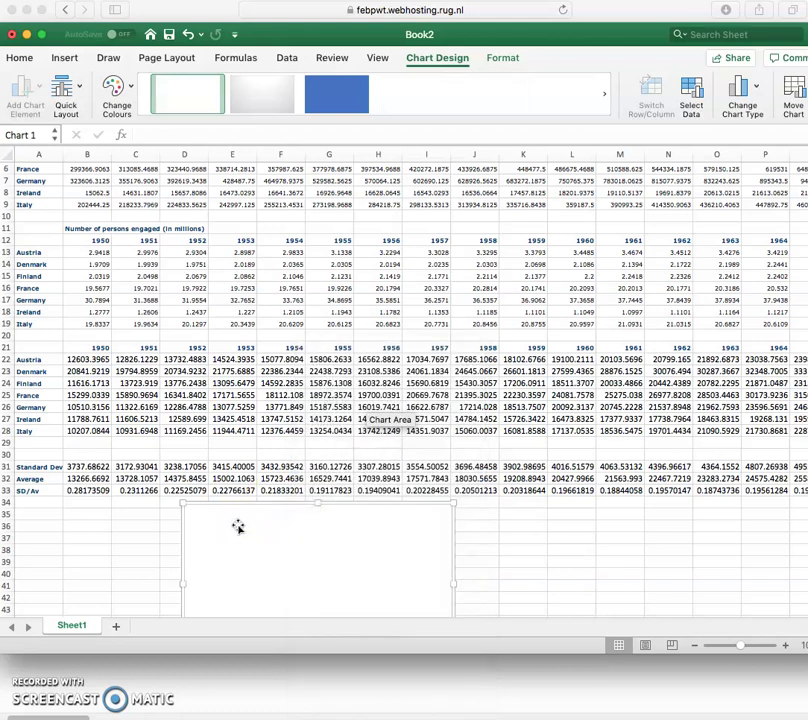
{"action": "key", "text": "Delete"}
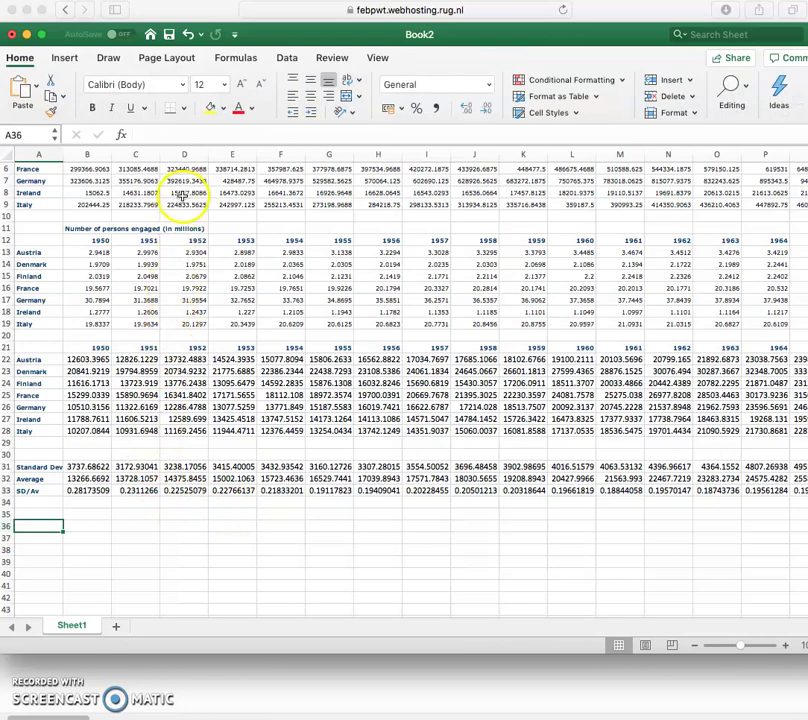
{"action": "scroll", "coordinate": [185, 288], "scroll_direction": "up", "scroll_amount": 3}
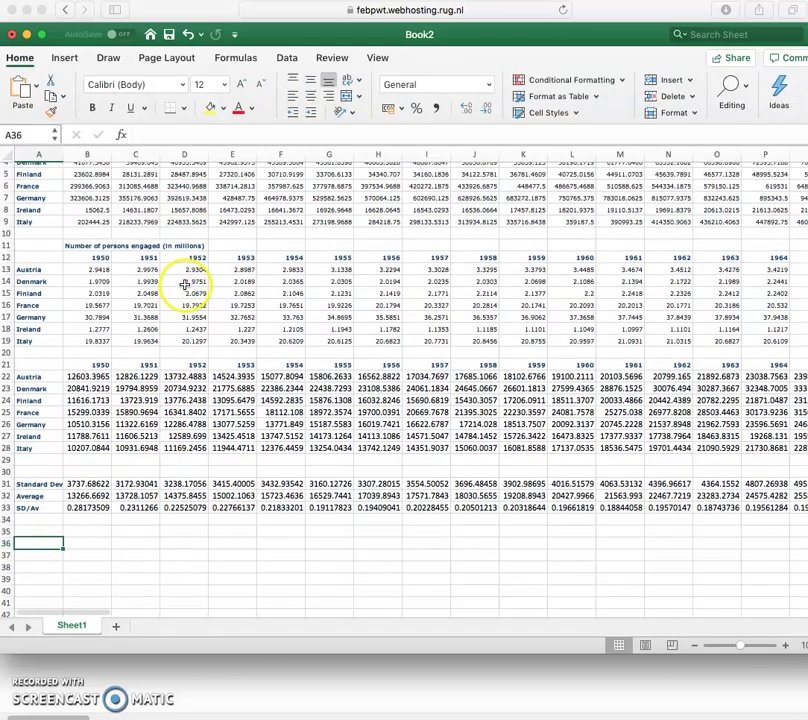